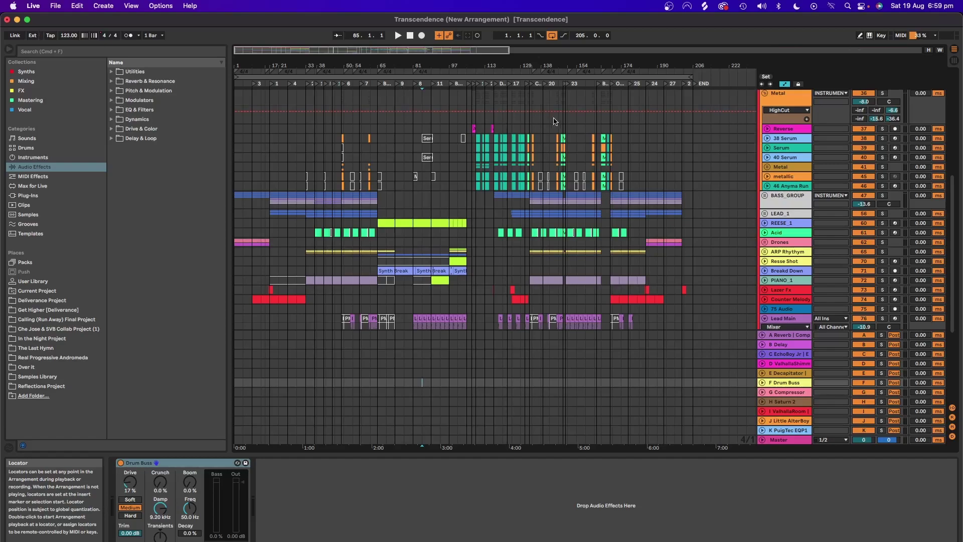
Step: Fold the Metal group track and select the large red group track with the Trackspacer device
scroll(713, 208, up, 5)
scroll(774, 216, down, 2)
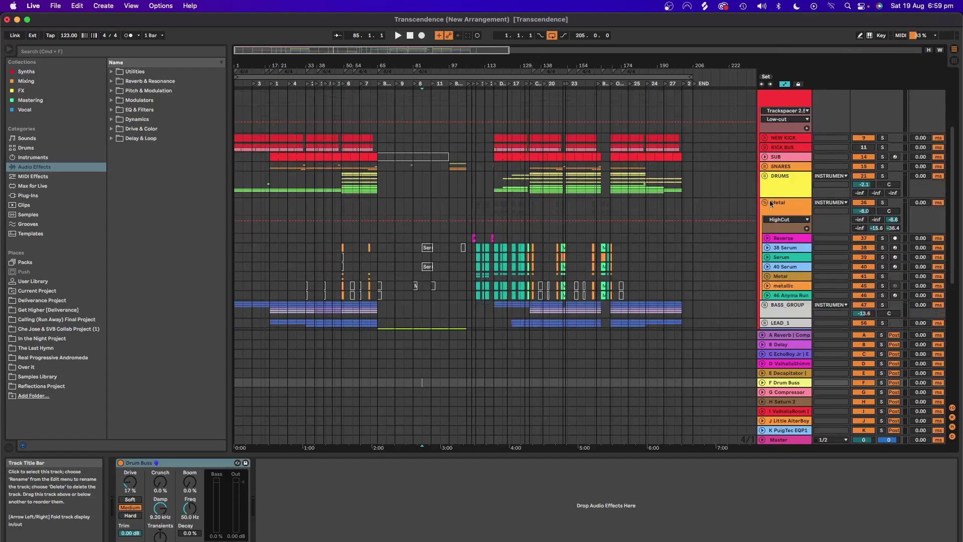
click(765, 203)
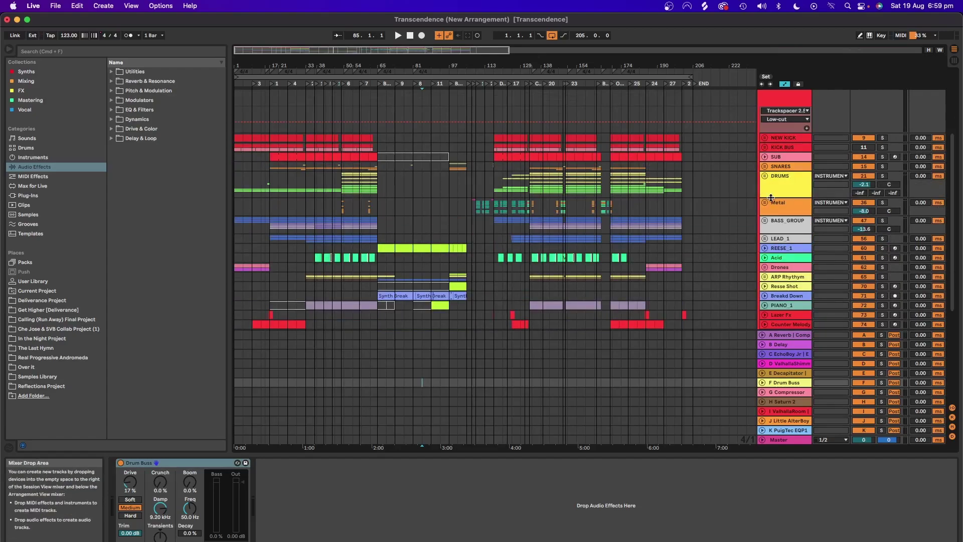
scroll(771, 198, up, 3)
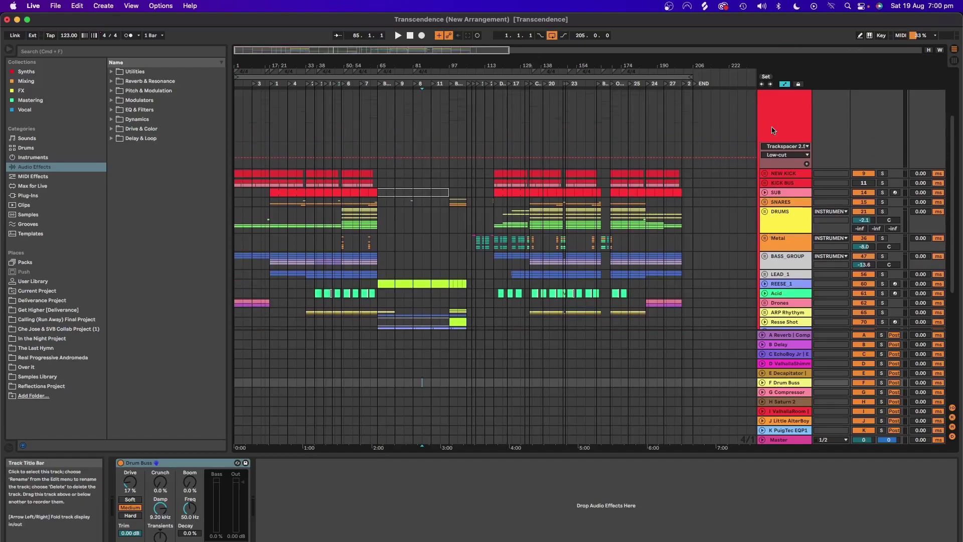
scroll(795, 184, up, 2)
click(796, 184)
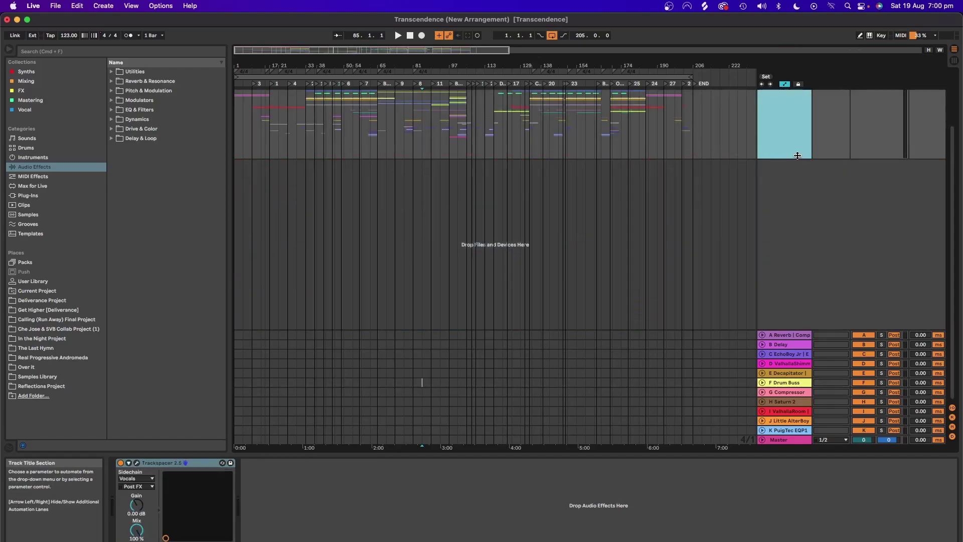
scroll(717, 170, down, 5)
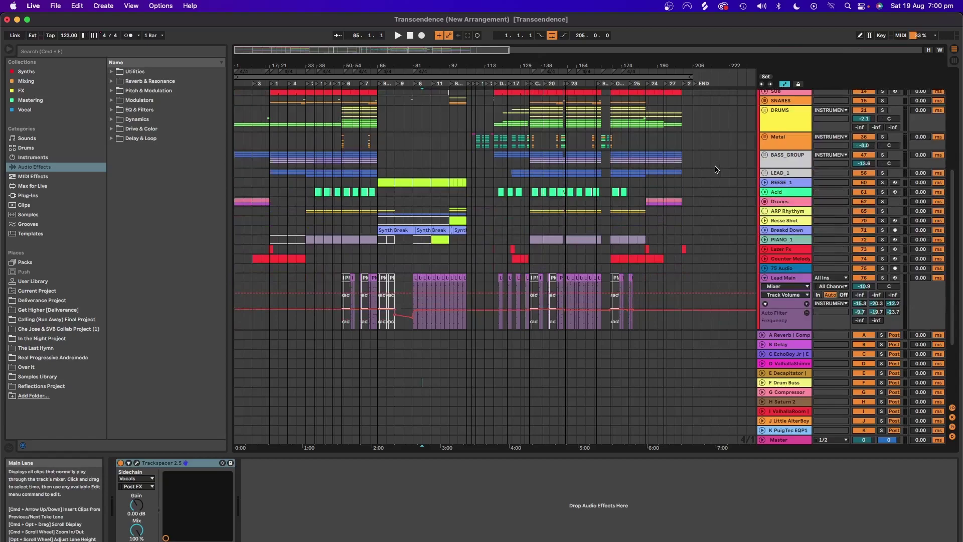
Step: Play the arrangement from bar 85 through the build-up and into the drop
mouse_move(470, 66)
mouse_down()
mouse_move(471, 75)
mouse_move(470, 66)
mouse_up()
scroll(620, 136, up, 2)
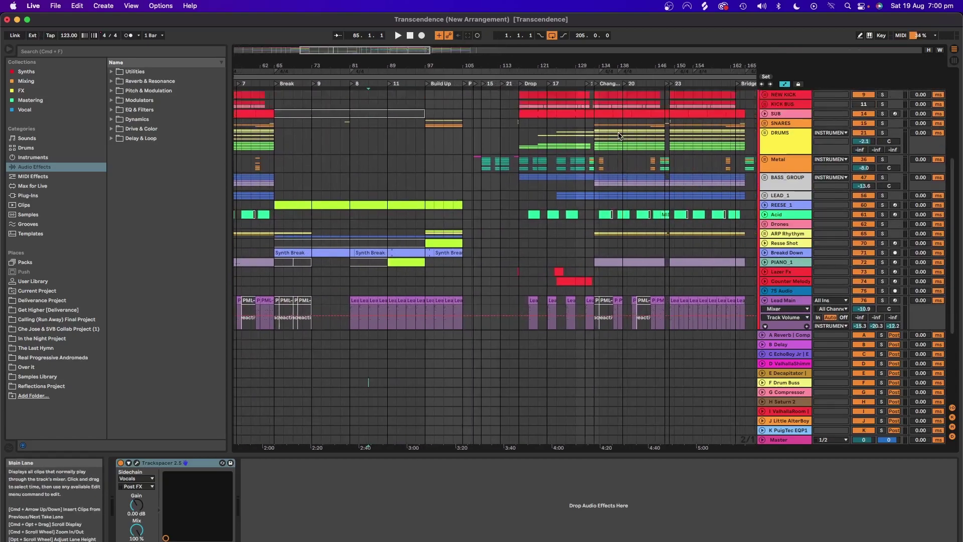
key(a)
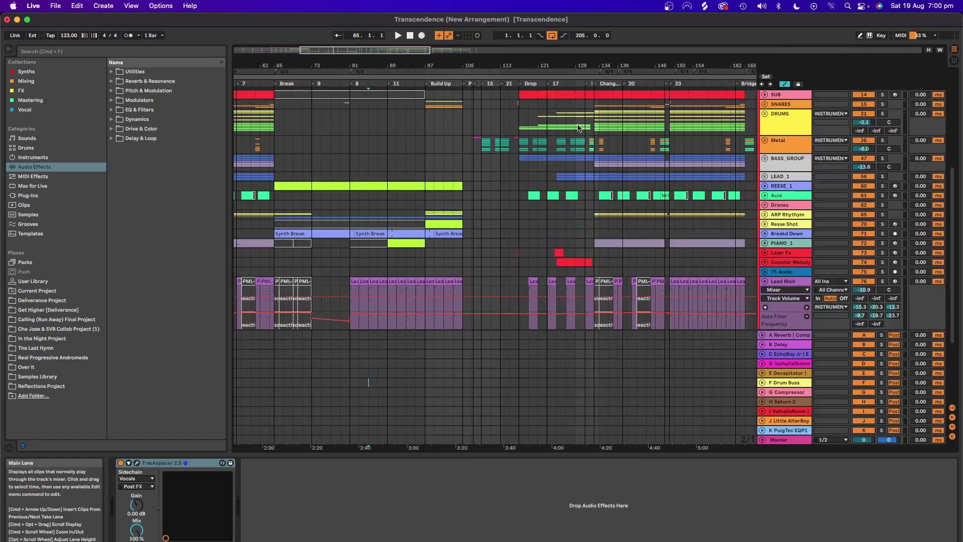
click(404, 81)
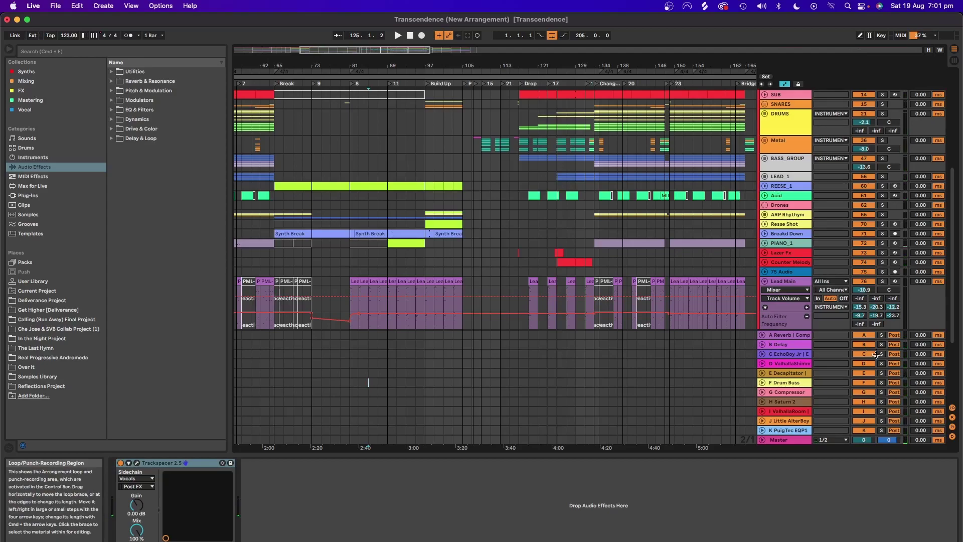
Step: Fold the Lead Main track's automation lanes and display the NEW KICK track's device chain
click(765, 282)
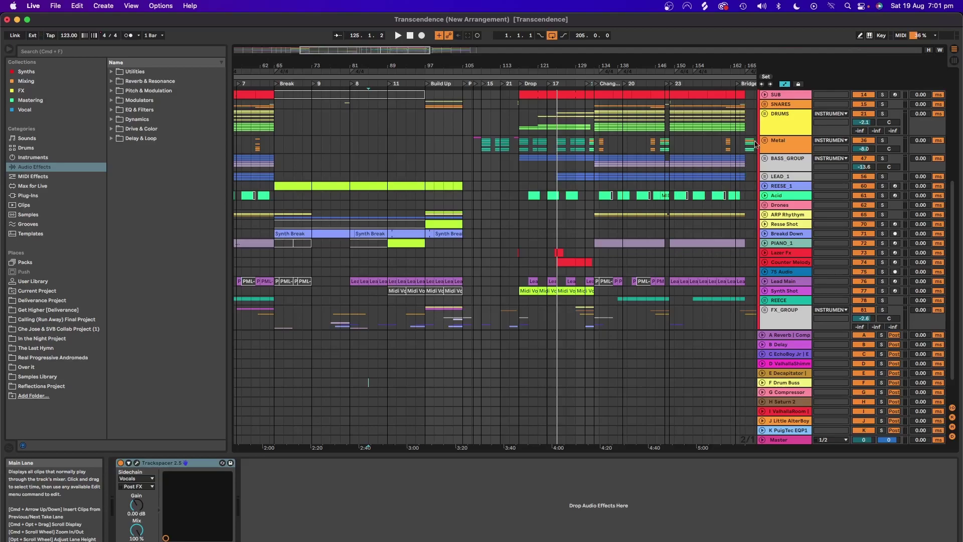
scroll(781, 170, up, 3)
click(780, 143)
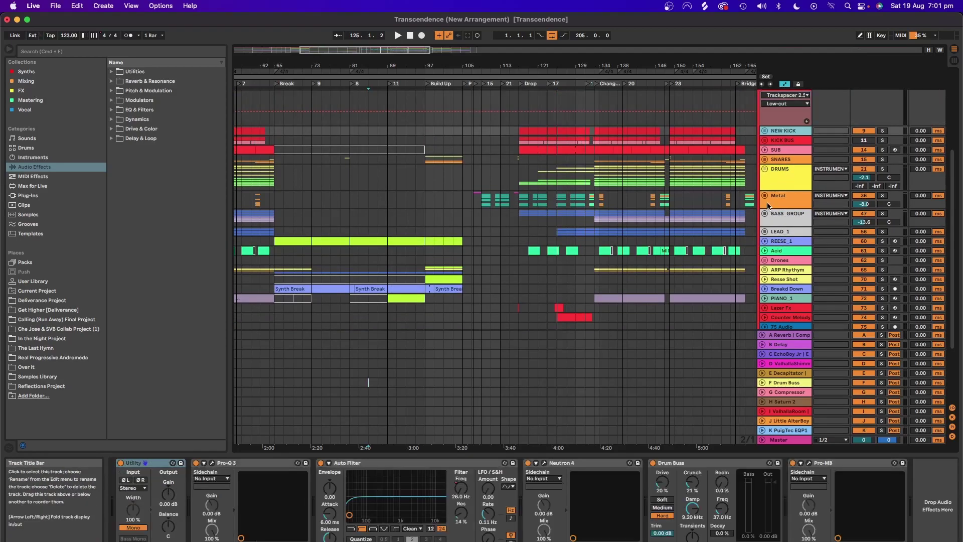
Step: Unfold the Lead Main track to show its automation lanes and solo it
scroll(775, 184, up, 2)
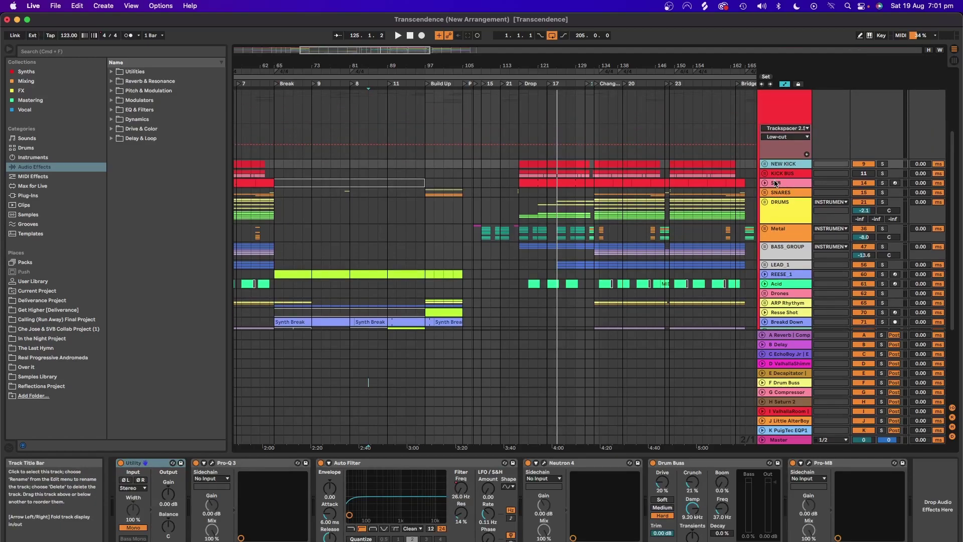
scroll(574, 191, down, 4)
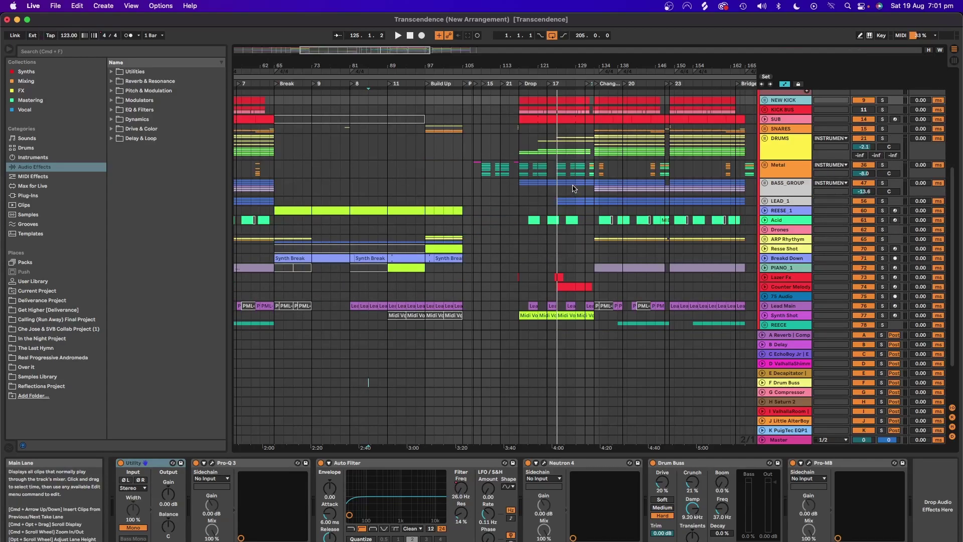
scroll(761, 249, down, 3)
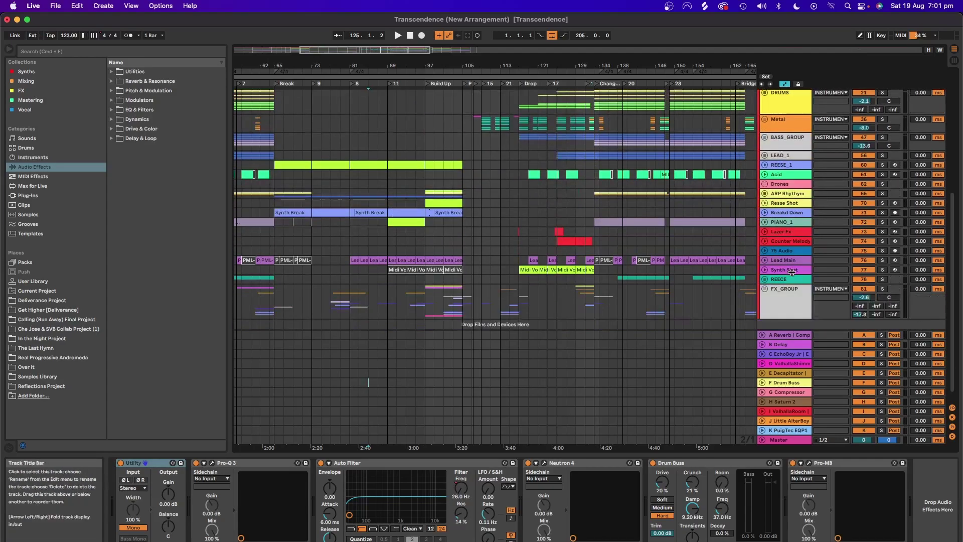
click(766, 262)
scroll(767, 261, down, 6)
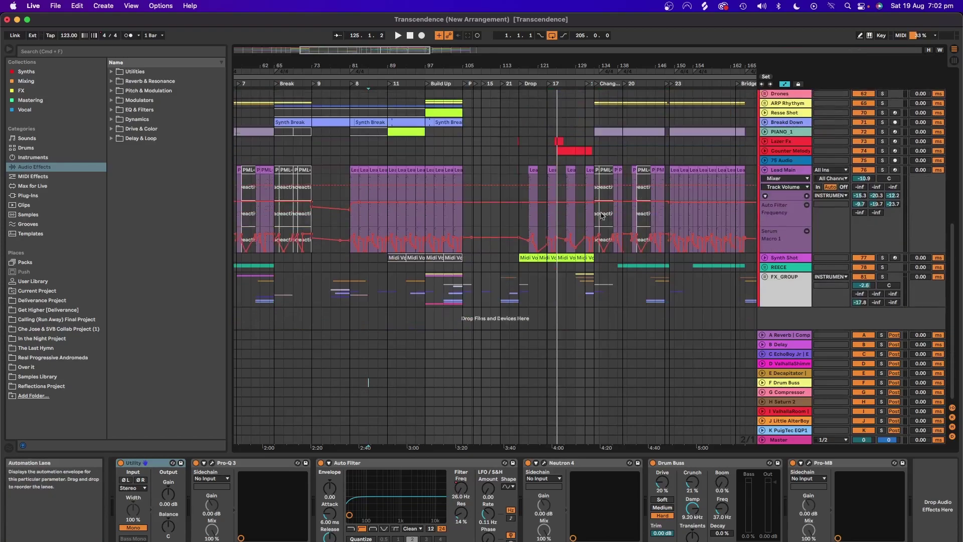
click(882, 170)
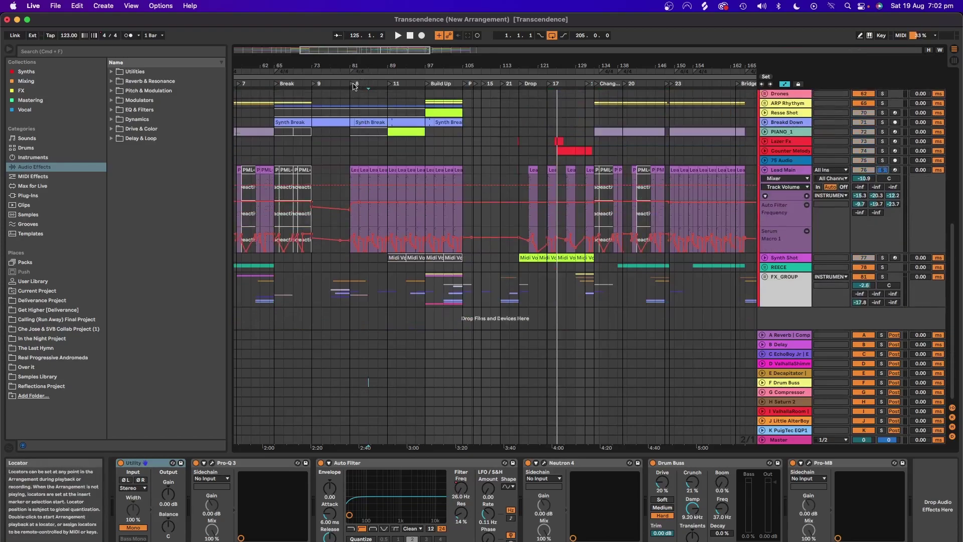
Step: Play the soloed Lead Main from locator 8, stop playback, and display the track's device chain
double_click(353, 86)
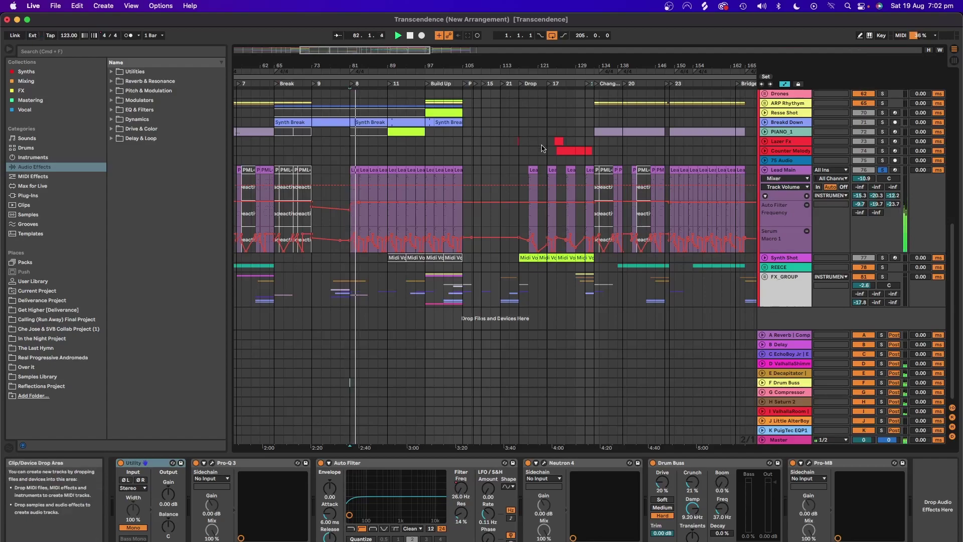
double_click(411, 37)
click(884, 171)
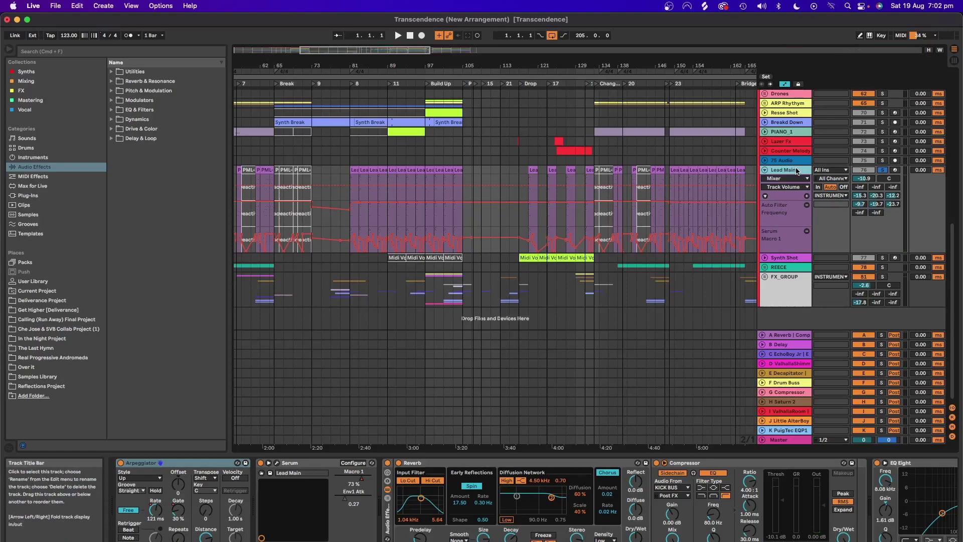
Step: Open the Lead Main clip at bar 89 in the note editor and examine its MIDI notes
scroll(746, 194, up, 1)
drag(386, 65, 387, 101)
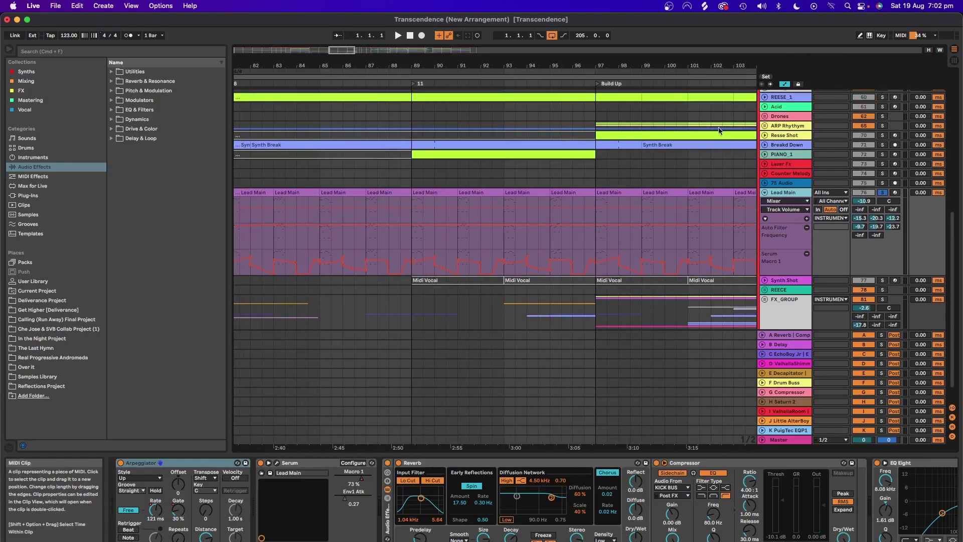
drag(459, 68, 459, 50)
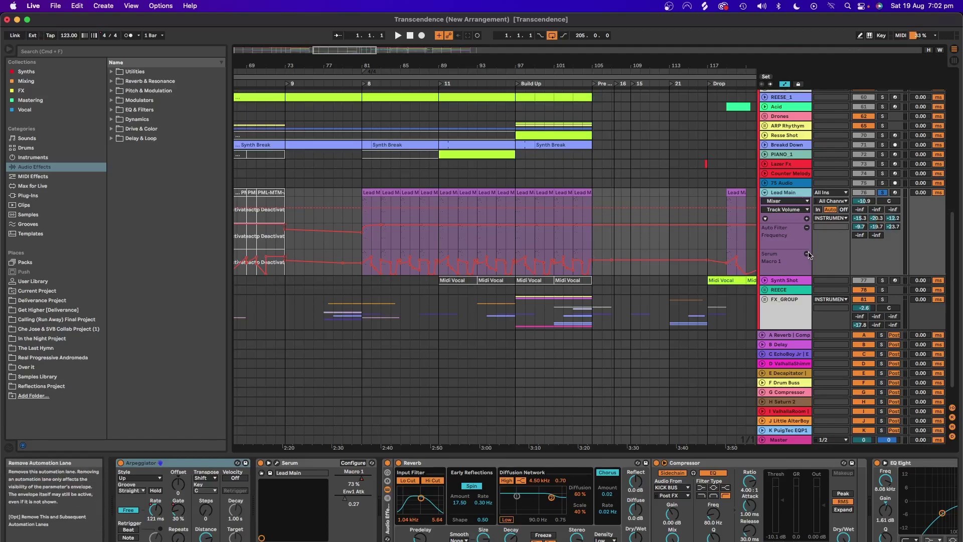
drag(431, 68, 464, 213)
double_click(464, 213)
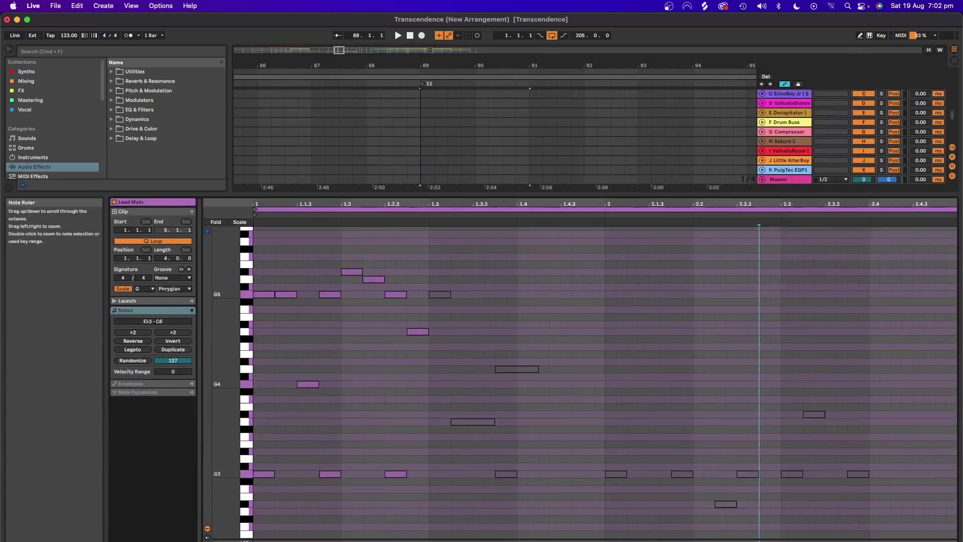
drag(226, 295, 225, 296)
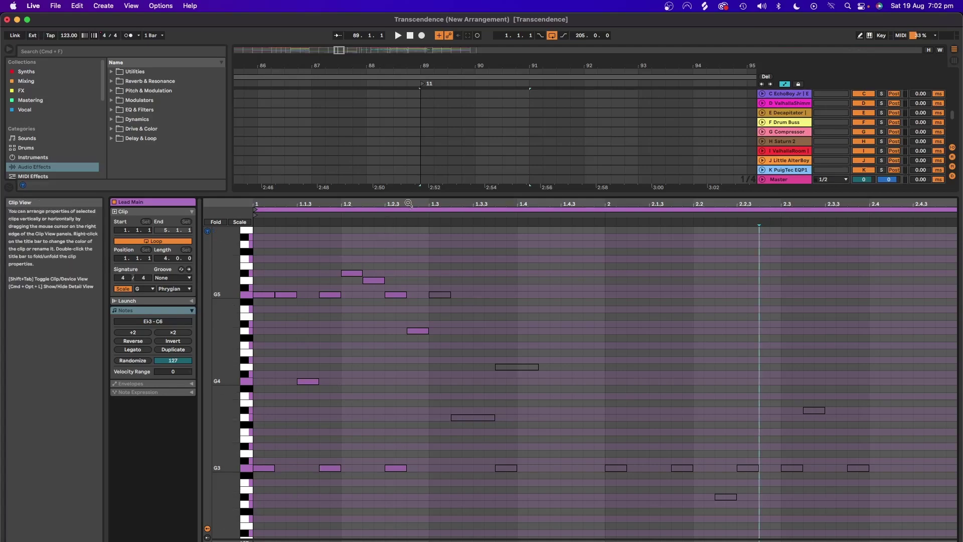
drag(216, 337, 216, 321)
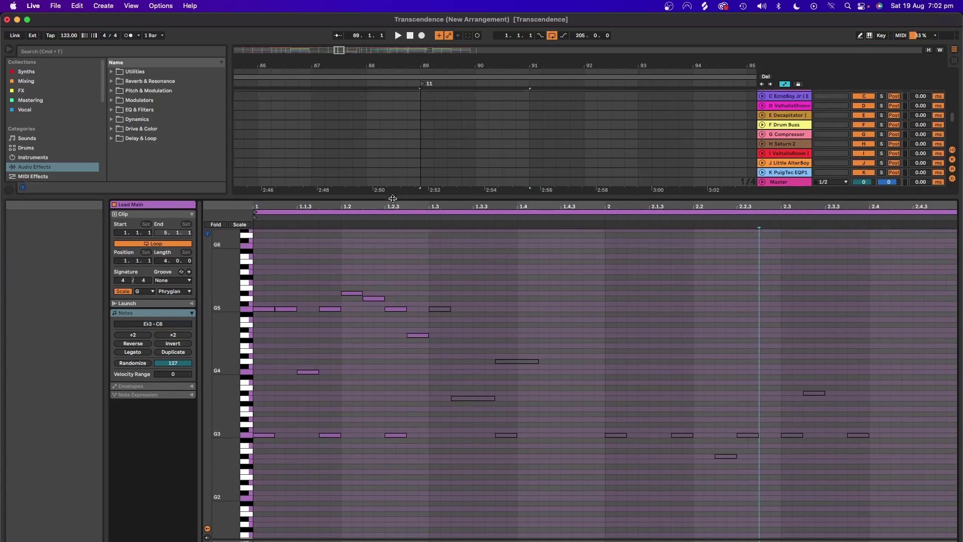
Step: Shrink the clip's note editor and return to the Lead Main track's device chain
key(super+alt+e)
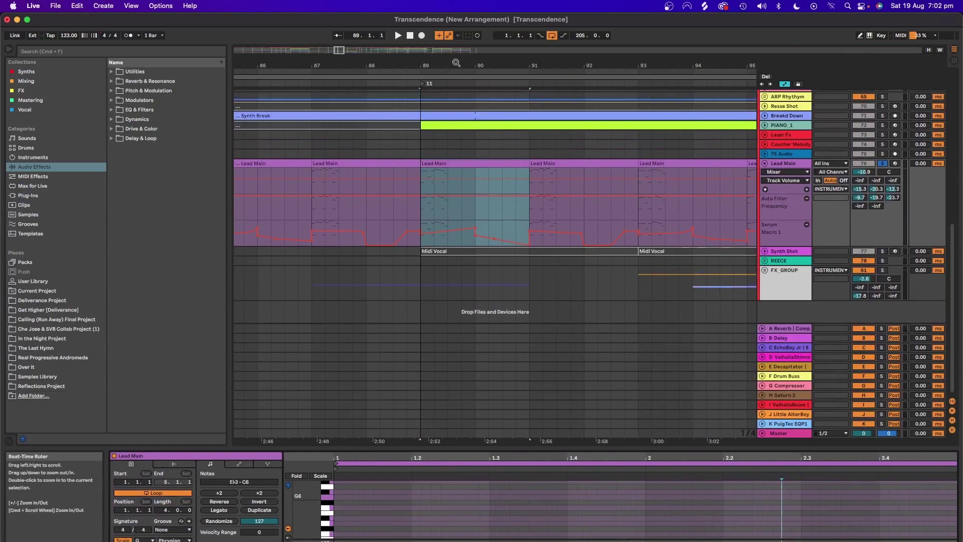
drag(482, 70, 483, 65)
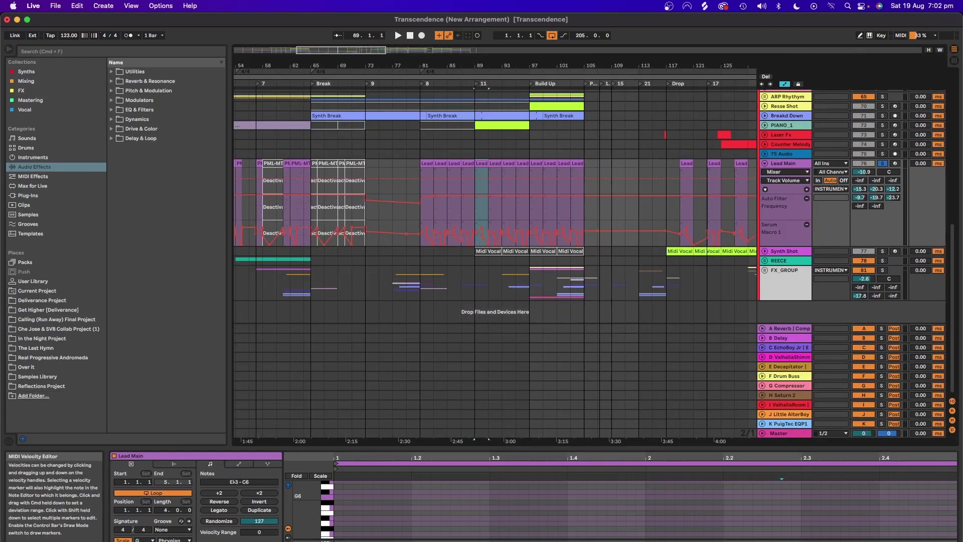
key(shift+Tab)
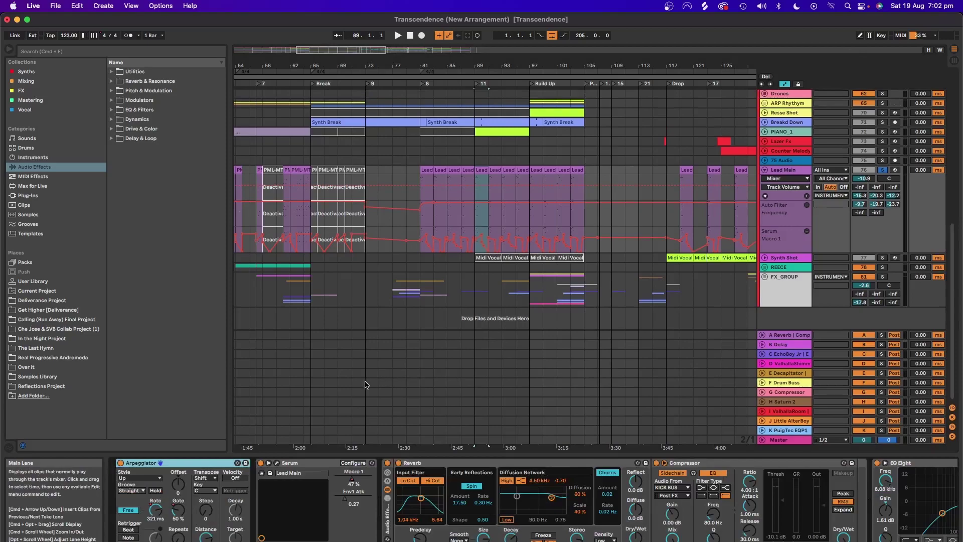
Step: Override Serum's Macro 1 automation with a value of 32% and turn off the Arpeggiator on Lead Main
right_click(352, 481)
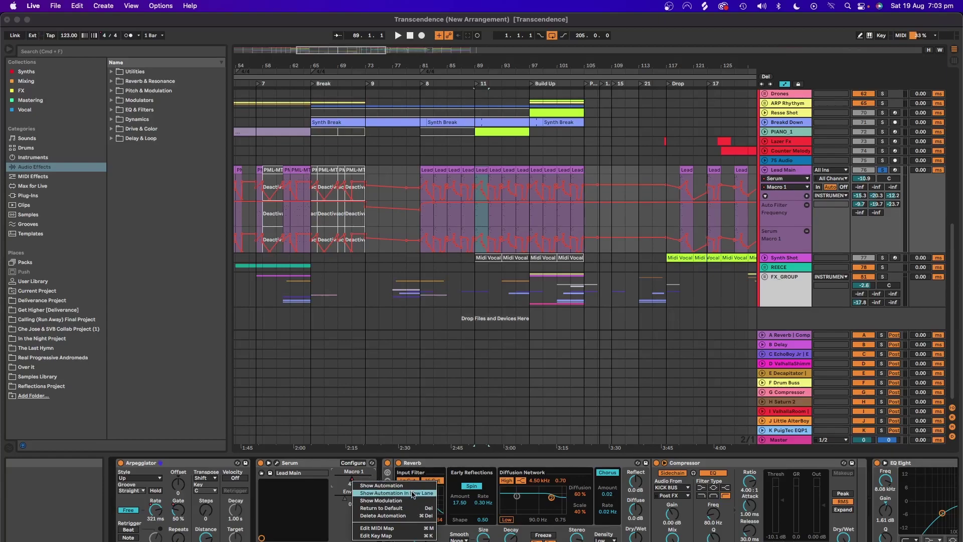
click(350, 483)
drag(351, 483, 350, 479)
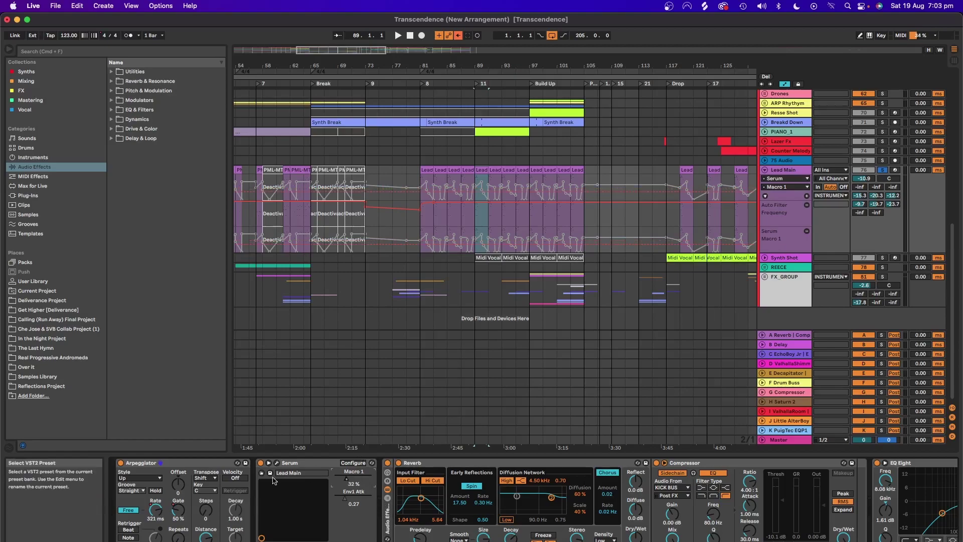
click(120, 462)
Step: Listen to the soloed Lead Main from locator 8 with the Arpeggiator off and Macro 1 held fixed
drag(432, 66, 373, 93)
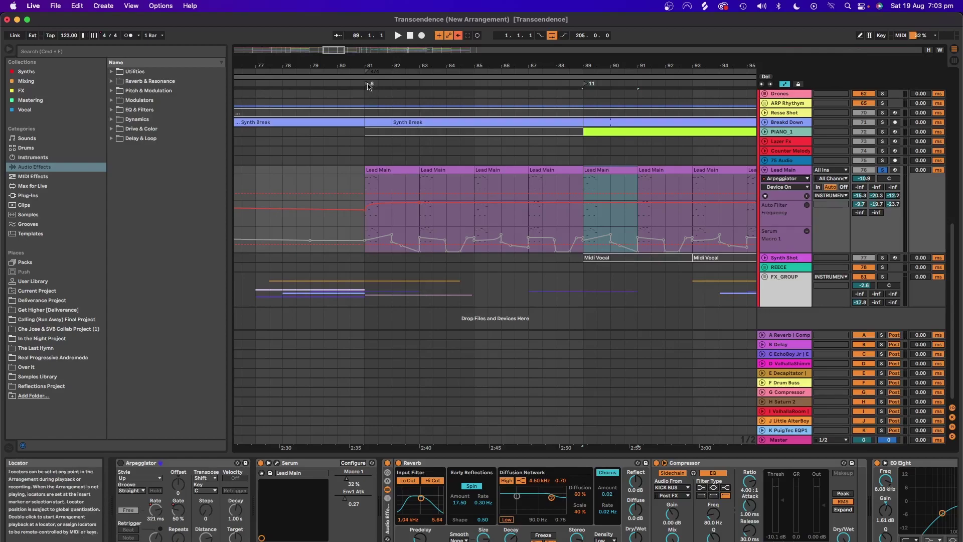
double_click(367, 85)
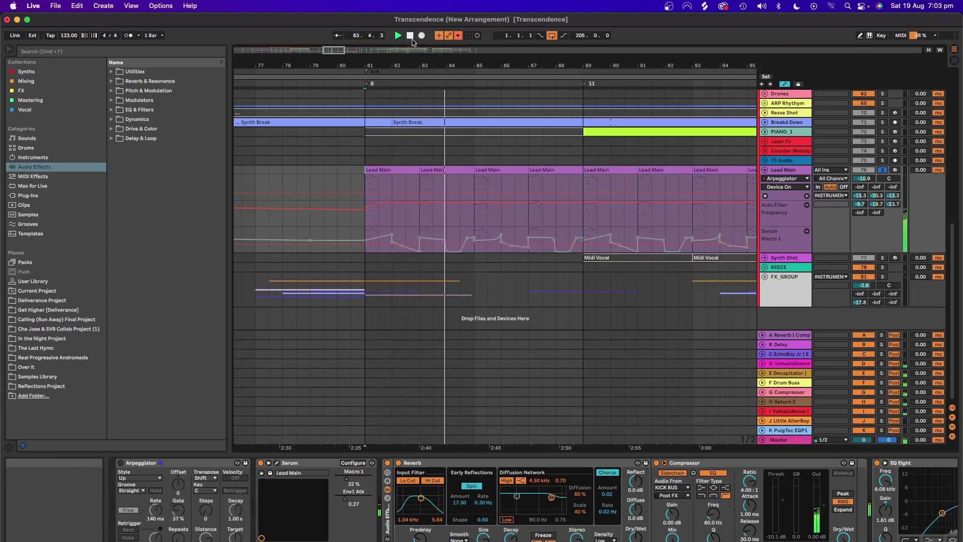
key(space)
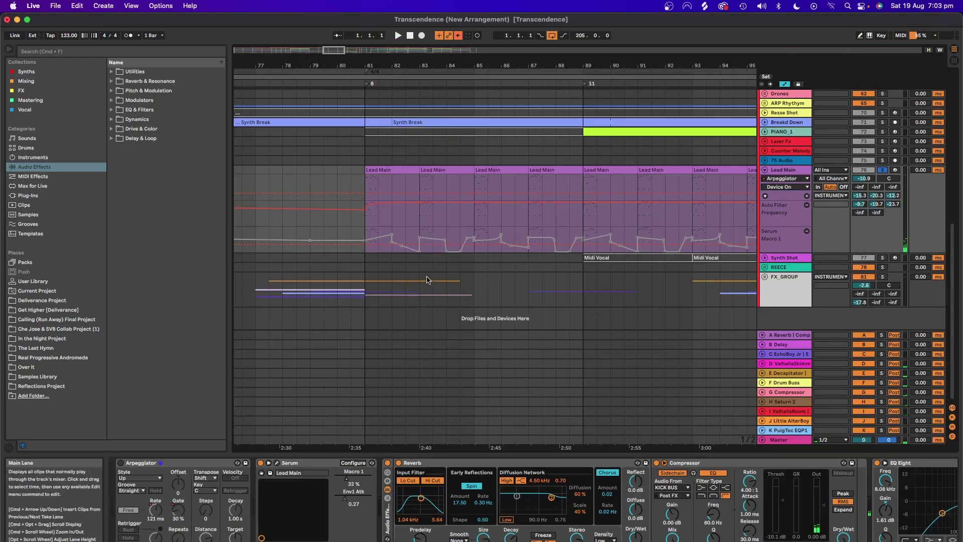
Step: Re-enable the automation of Serum's Macro 1 and turn the Arpeggiator back on
right_click(349, 480)
click(375, 502)
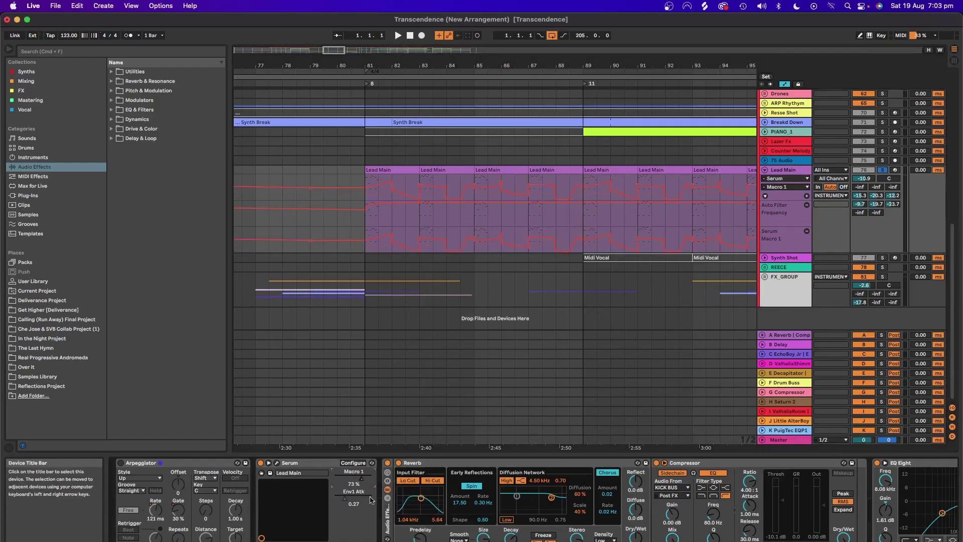
click(120, 462)
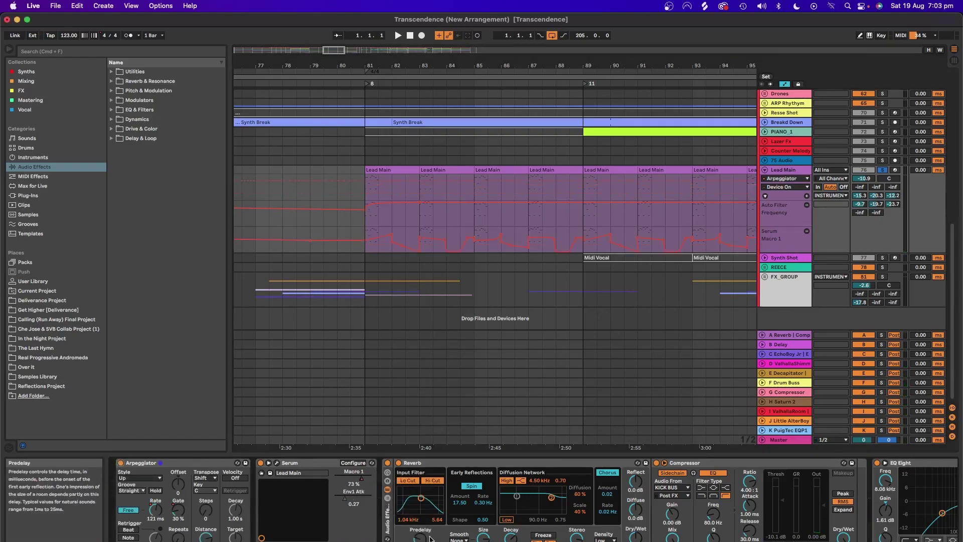
Step: Show the Arpeggiator's Free Rate automation in a new lane and open the Serum plug-in window
right_click(156, 510)
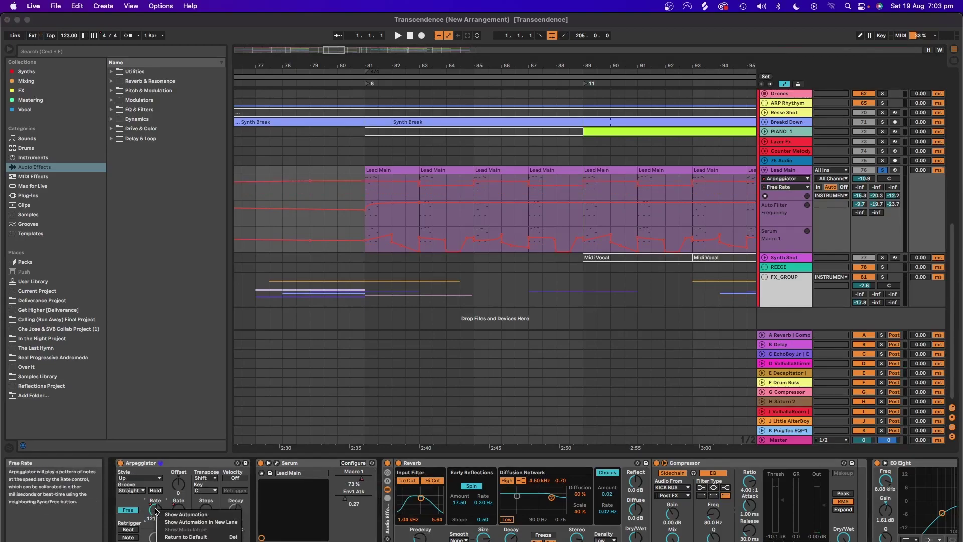
click(201, 523)
key(minus)
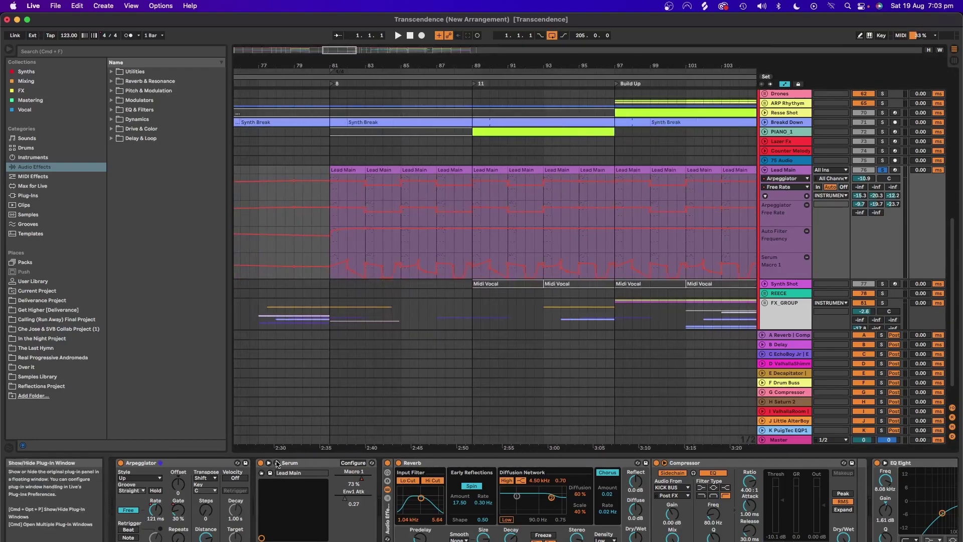
key(super+alt+p)
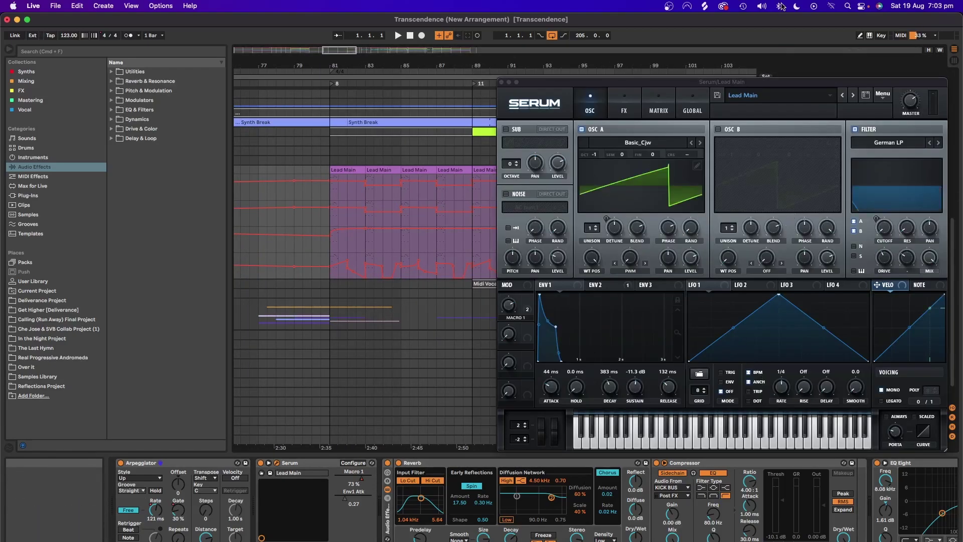
Step: Inspect Serum's ENV 2 envelope and FX page for Lead Main, and hide the plug-in window again
drag(778, 81, 469, 74)
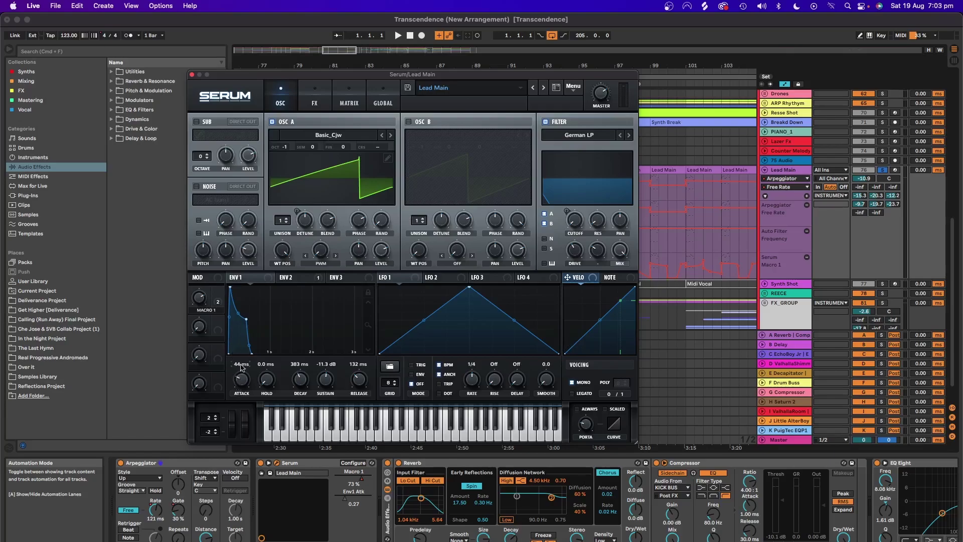
click(293, 277)
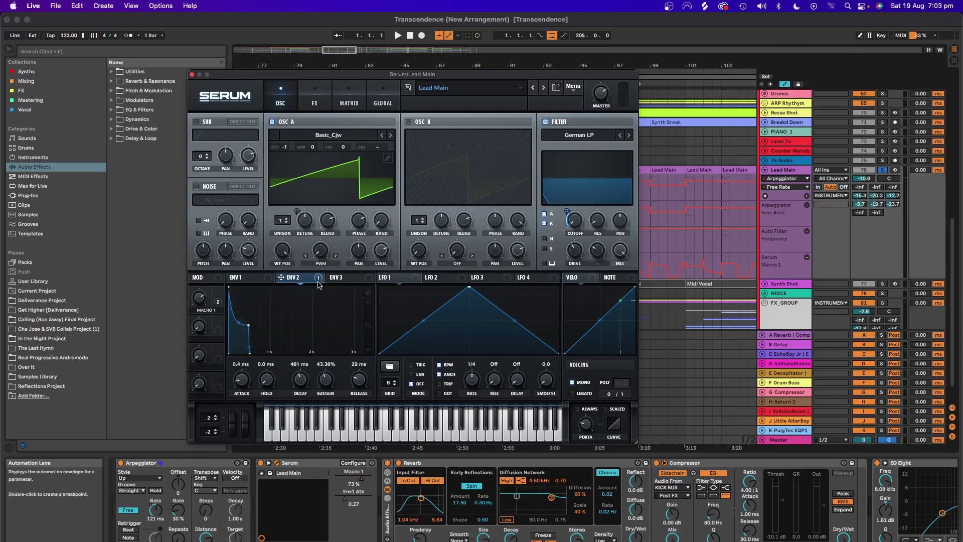
mouse_move(579, 226)
click(331, 106)
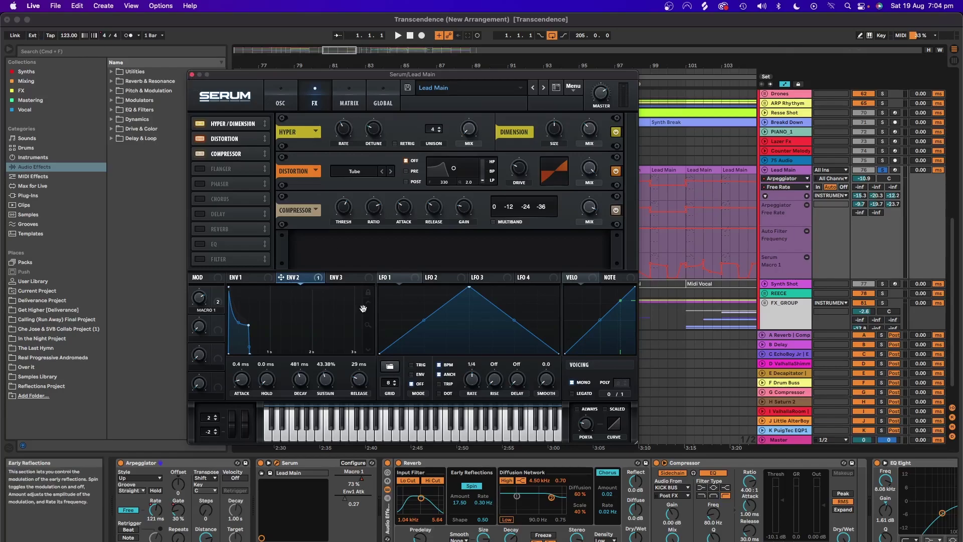
click(547, 462)
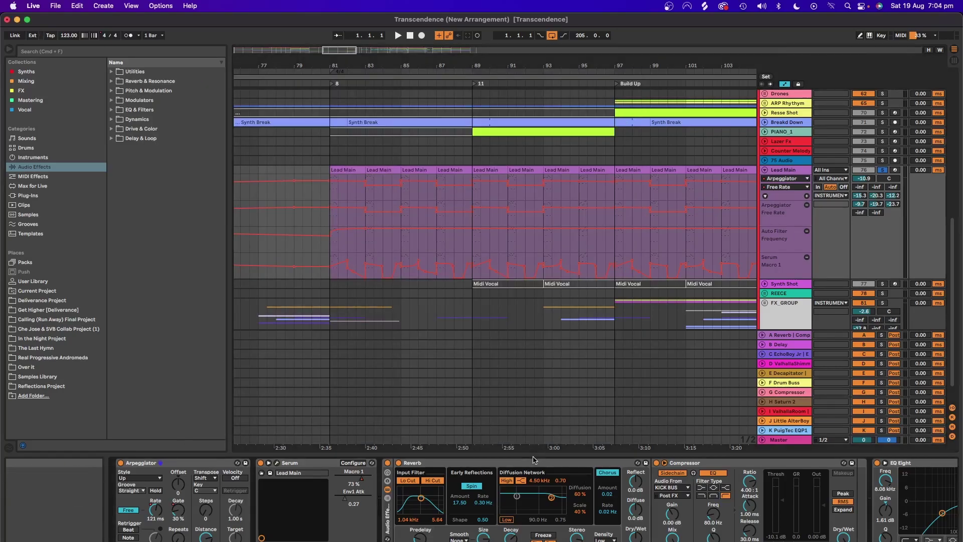
scroll(534, 500, right, 4)
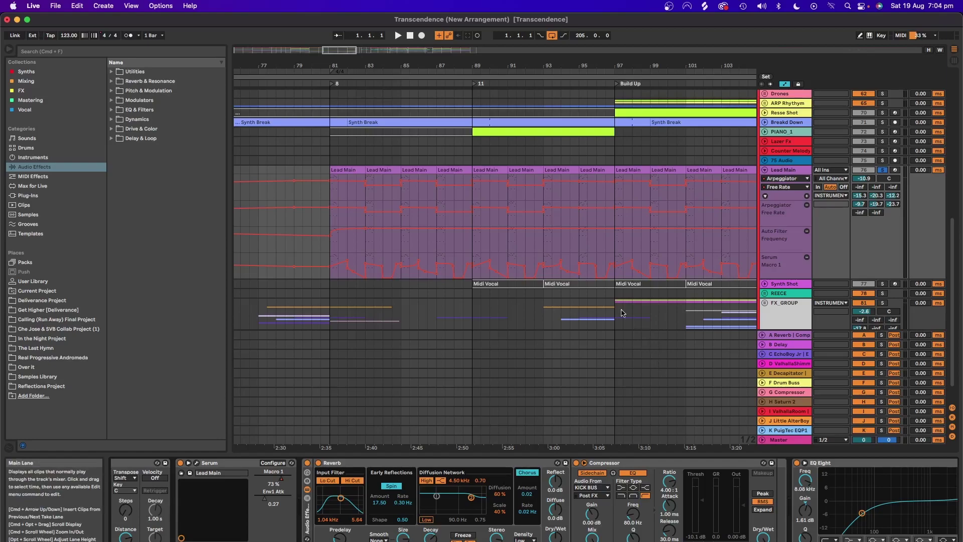
drag(534, 65, 525, 50)
drag(464, 52, 464, 67)
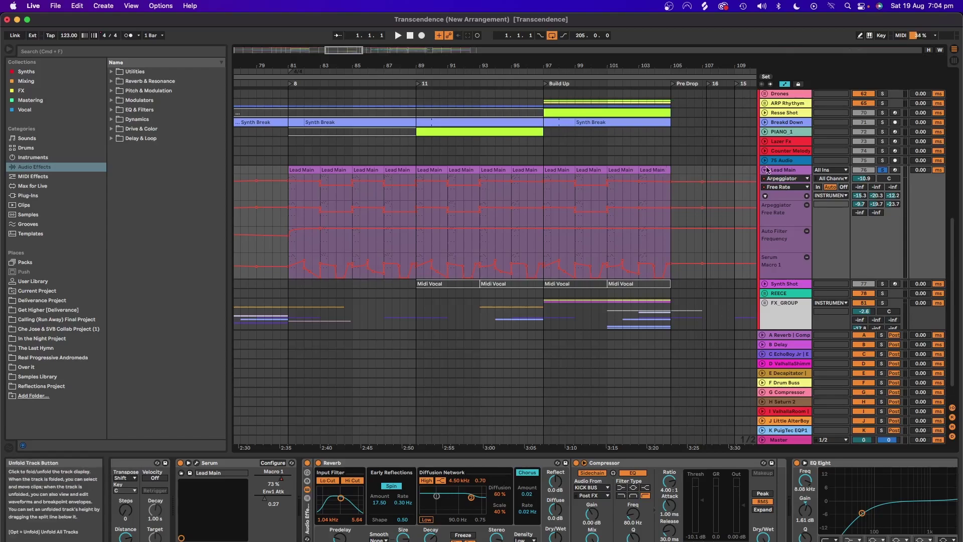
drag(630, 61, 640, 49)
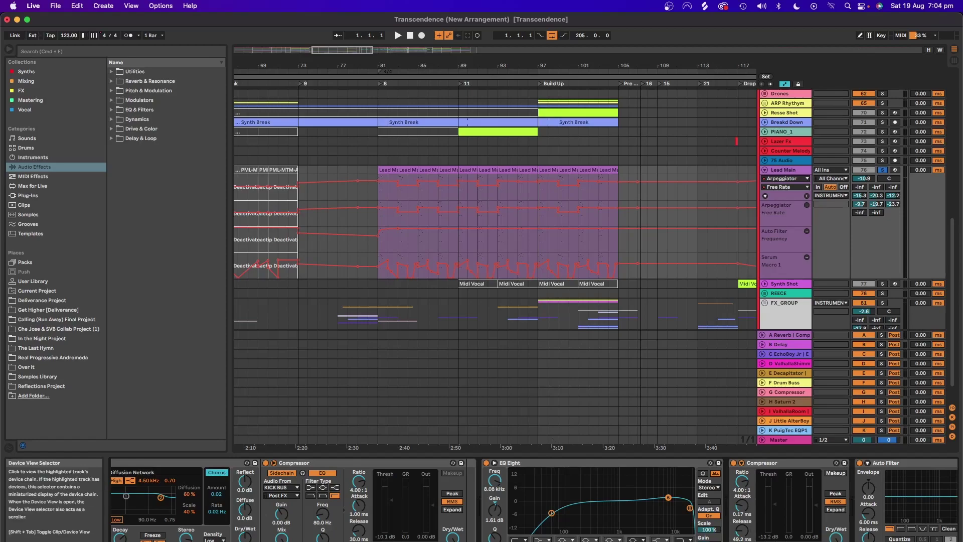
scroll(597, 522, right, 3)
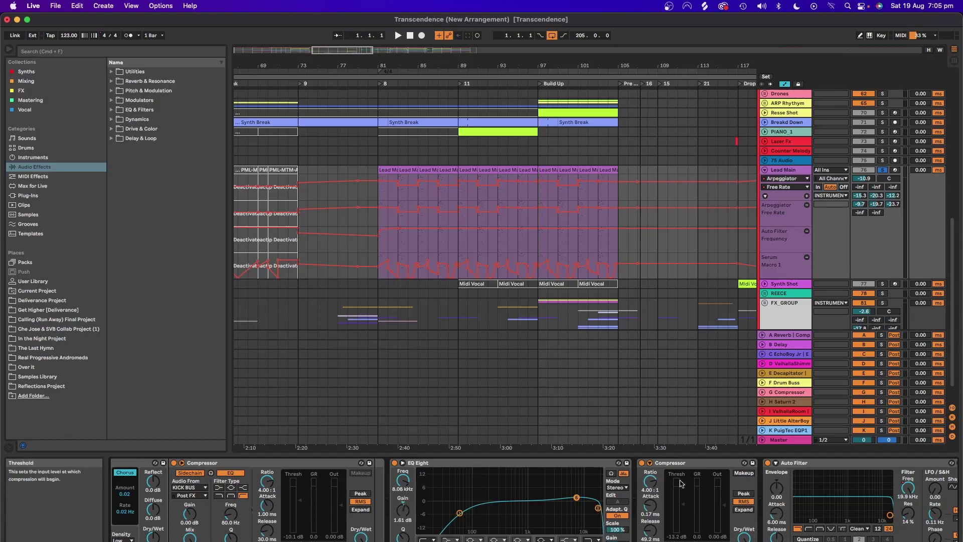
click(460, 513)
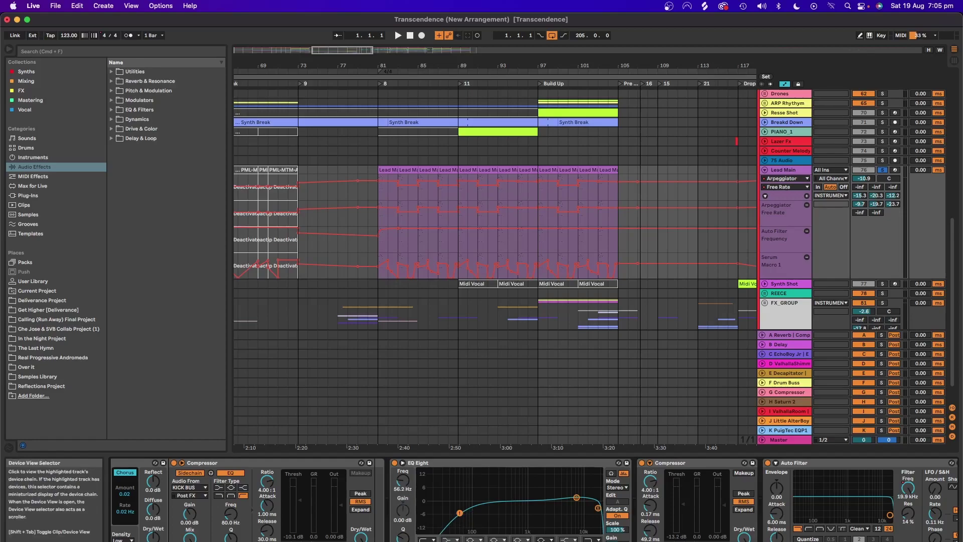
Step: Show the Auto Filter's Frequency automation in a new lane on Lead Main
scroll(373, 493, right, 10)
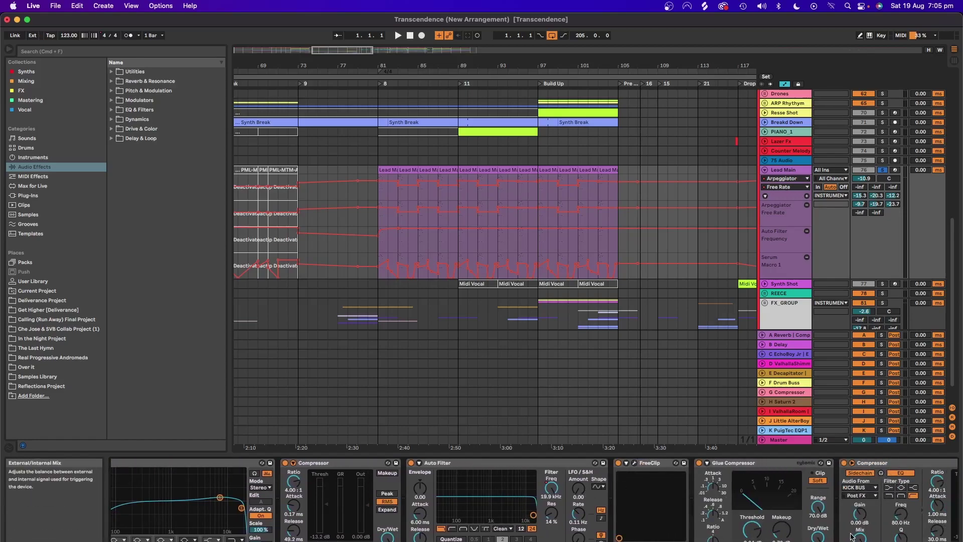
right_click(554, 492)
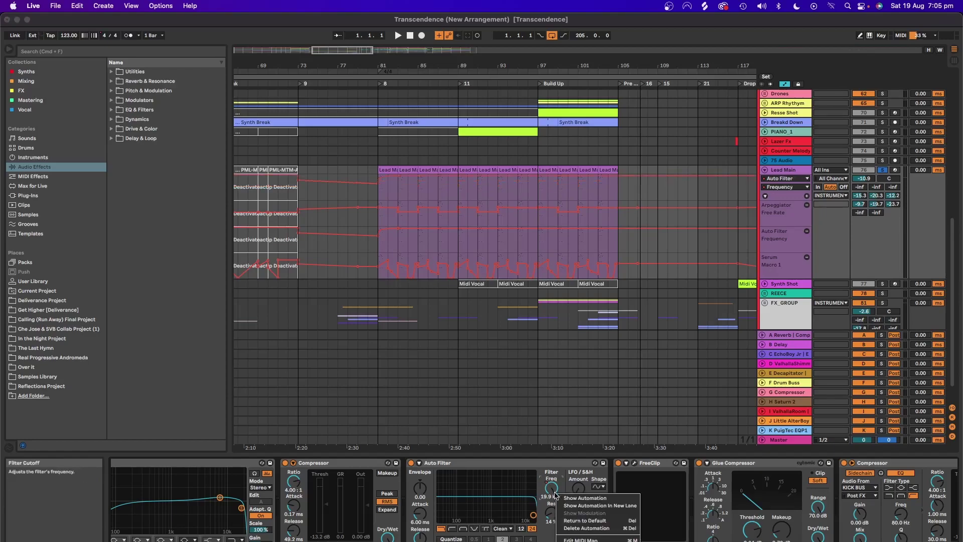
click(580, 506)
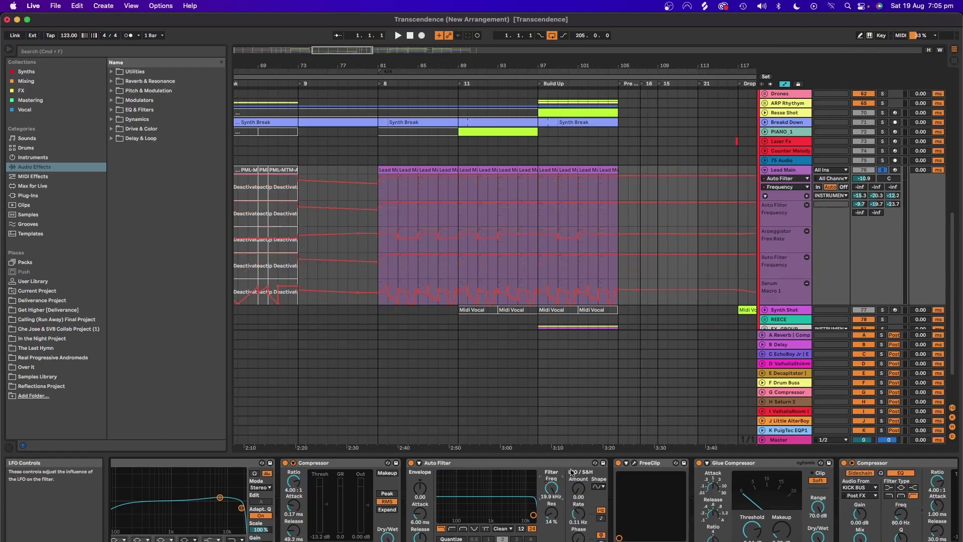
Step: View the FreeClip plug-in's settings on Lead Main and close its window
click(634, 463)
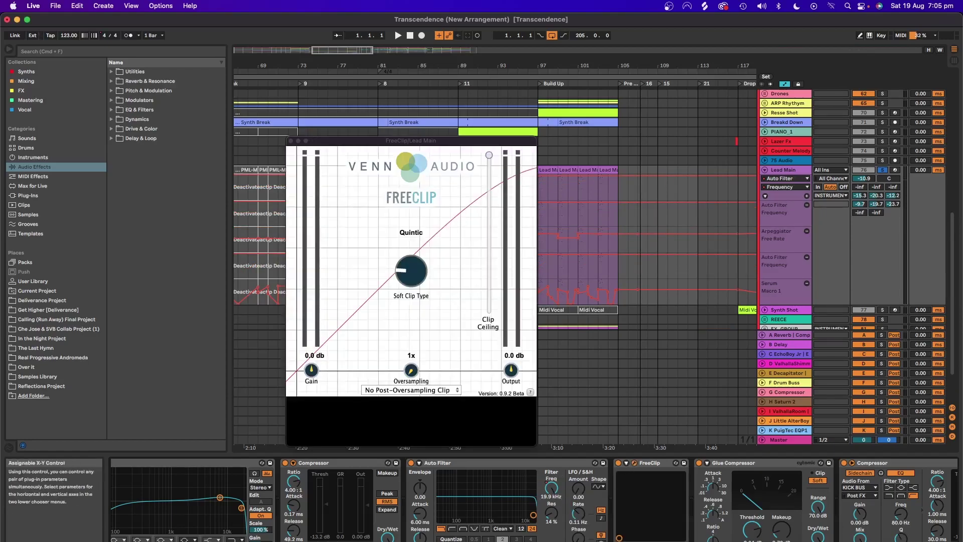
click(290, 142)
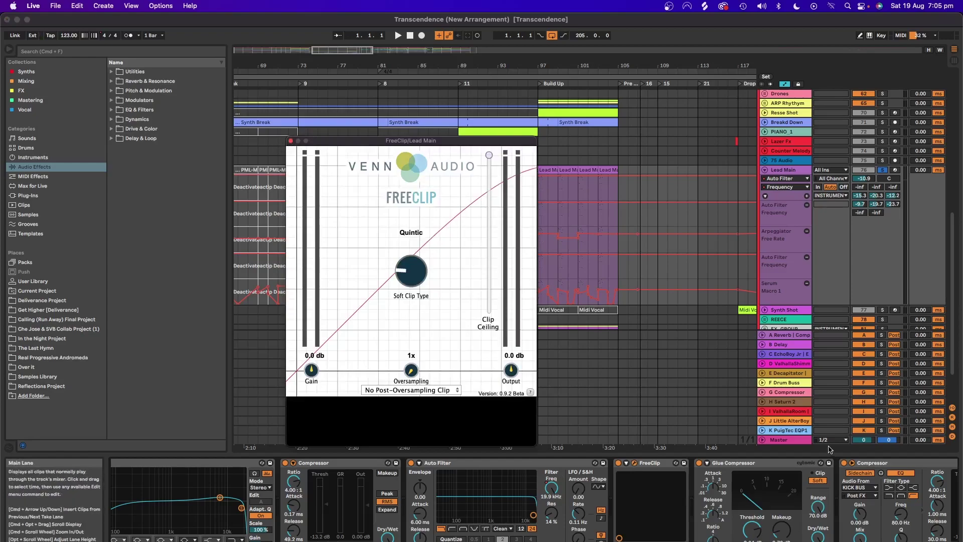
click(290, 142)
Step: Inspect the KICK BUS sidechain Compressor after the Glue Compressor and the Pro-Q 3 sidechained to Vocals, closing its window
scroll(502, 502, right, 3)
scroll(534, 499, right, 2)
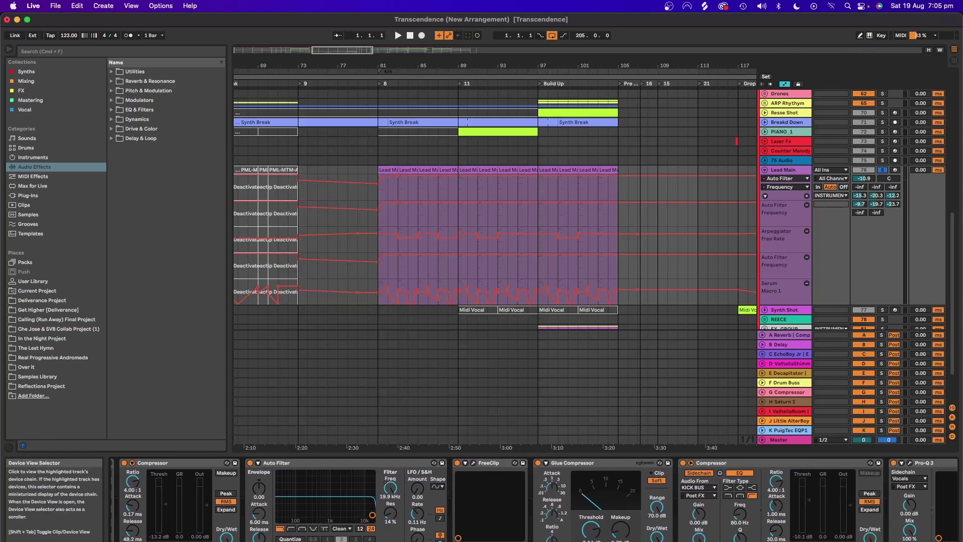
click(816, 462)
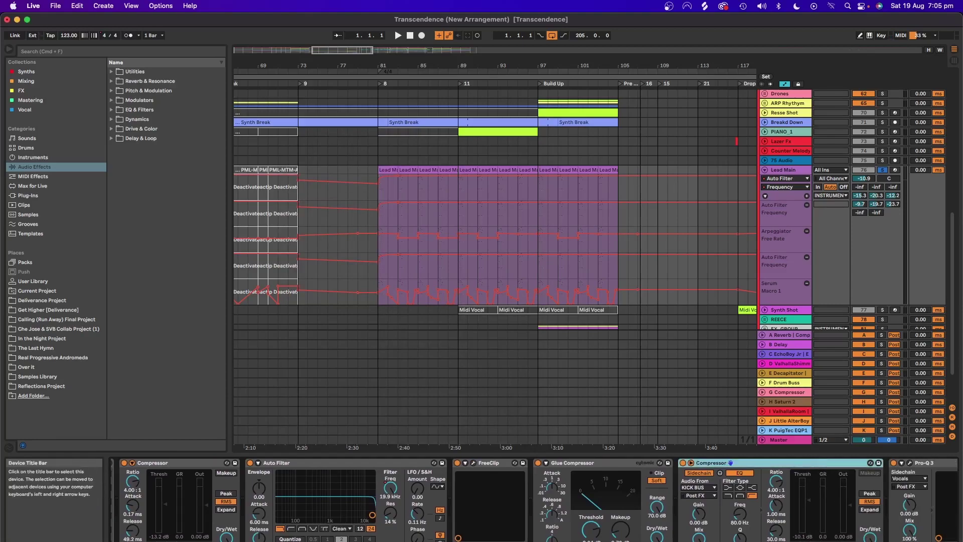
scroll(535, 496, right, 5)
scroll(535, 462, right, 1)
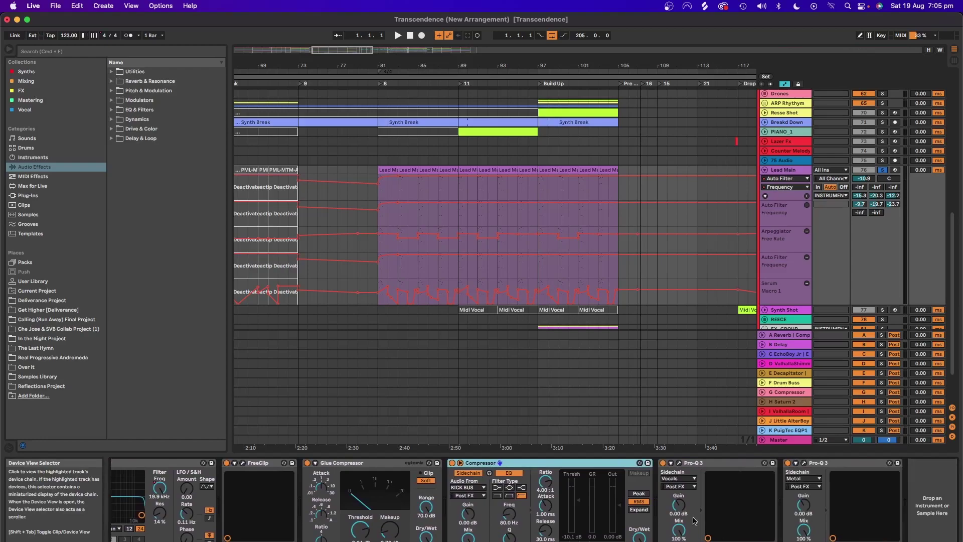
click(684, 463)
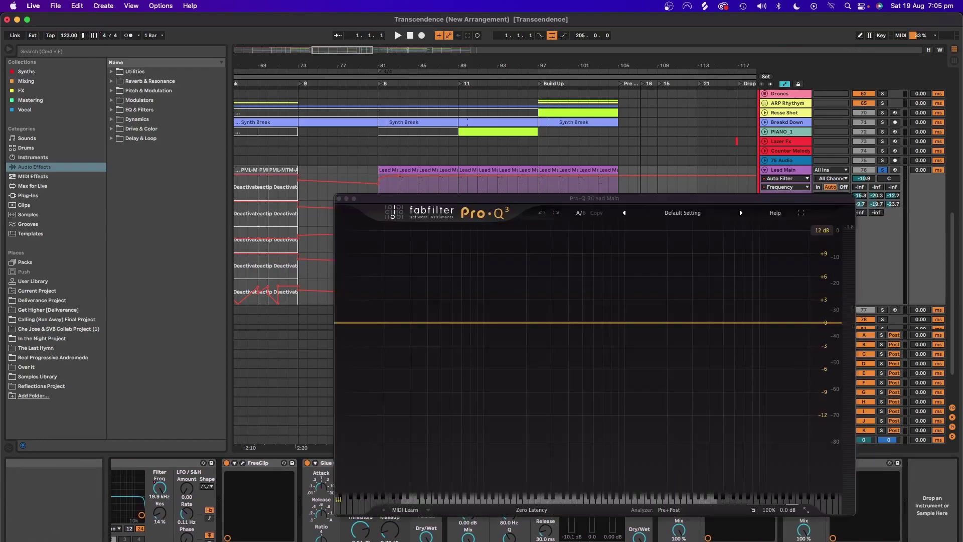
click(338, 199)
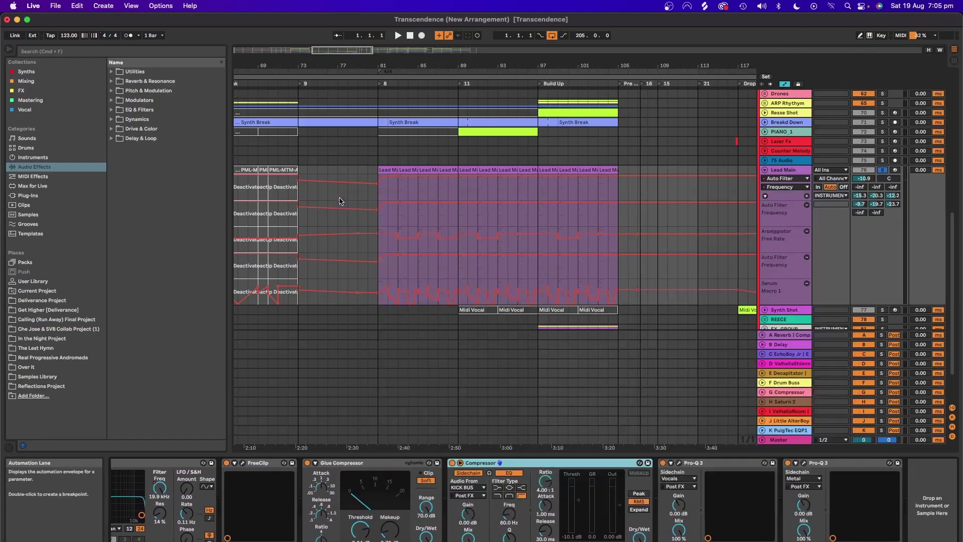
Step: Open the Pro-Q 3 sidechained to Metal and set the arrangement loop from bar 81 to bar 105
click(804, 463)
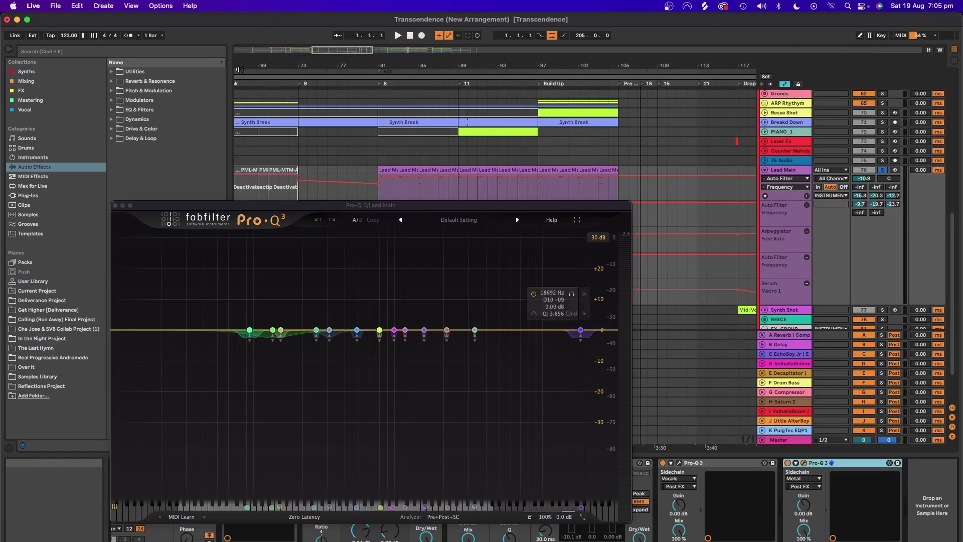
drag(237, 78, 379, 78)
drag(752, 76, 582, 76)
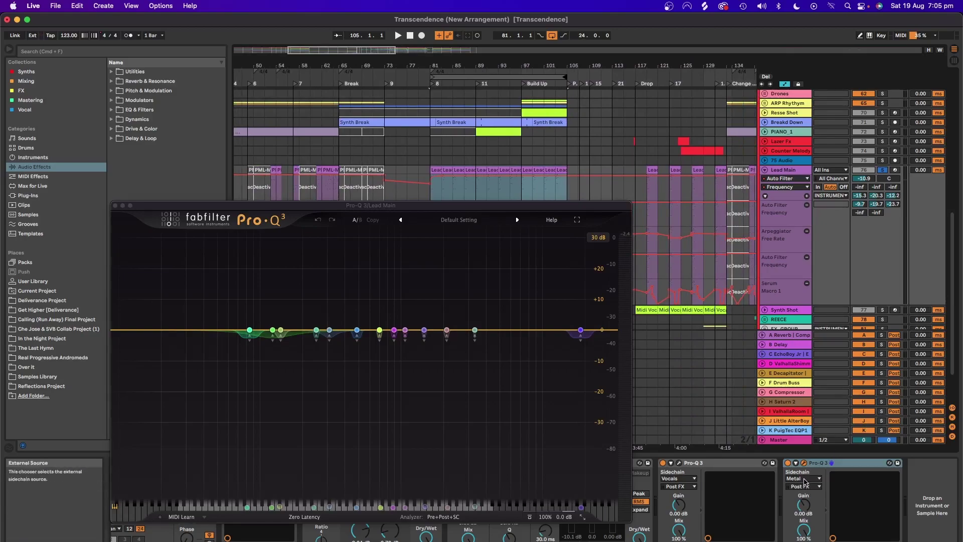
Step: Check the sidechain source choices of the Metal-keyed Pro-Q 3 and set its display range to 12 dB
click(805, 479)
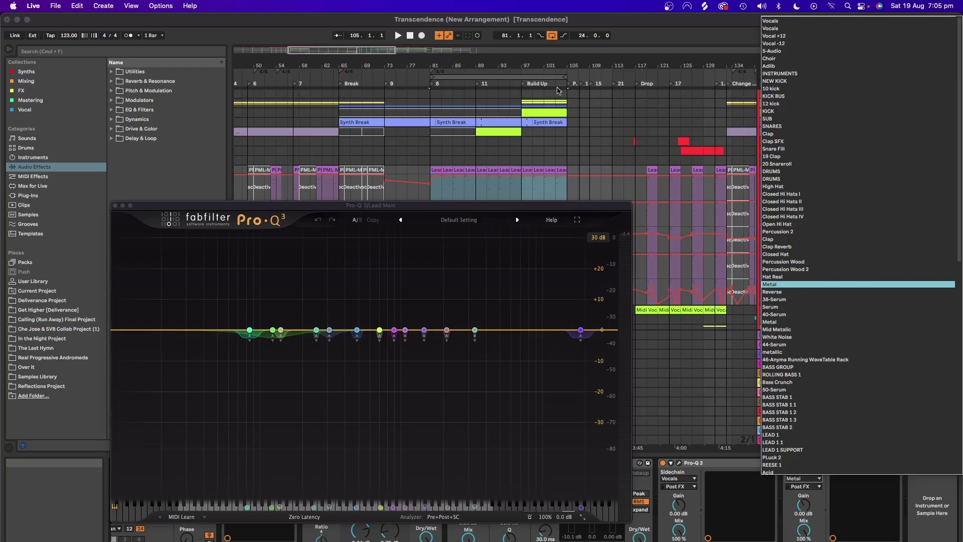
click(532, 78)
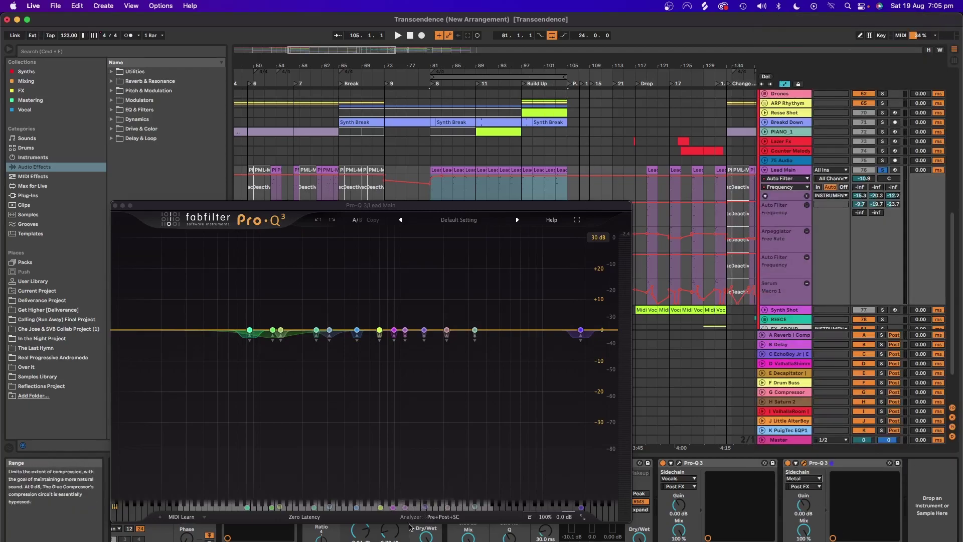
mouse_move(568, 307)
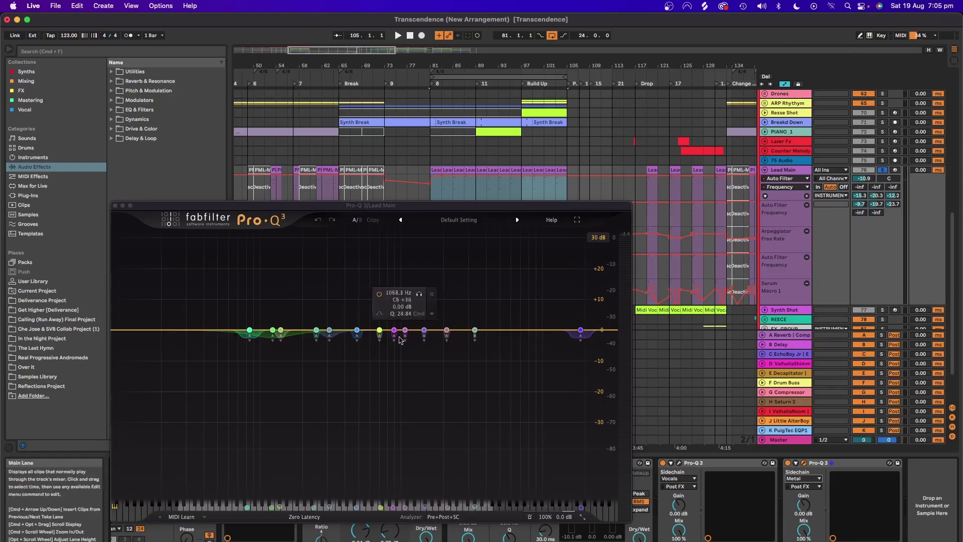
mouse_move(500, 325)
click(599, 238)
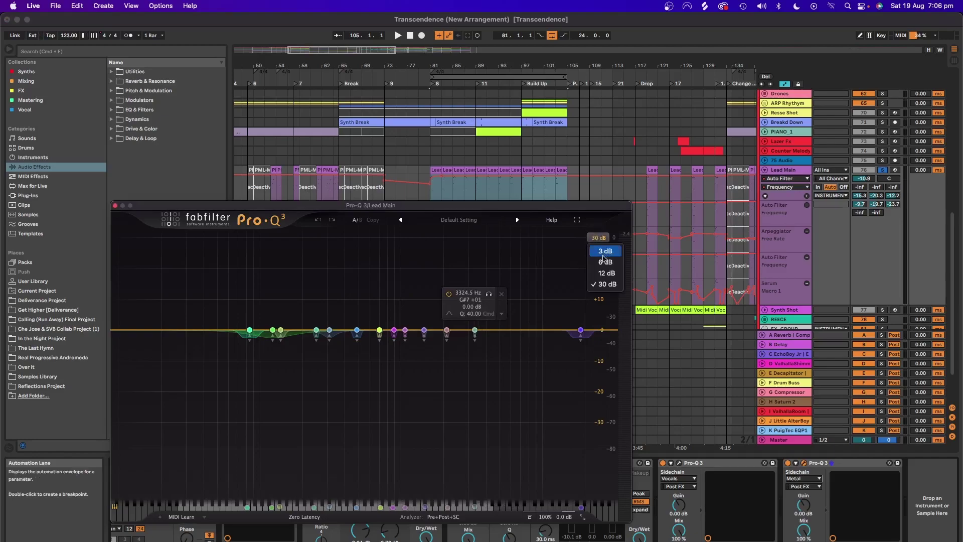
click(607, 273)
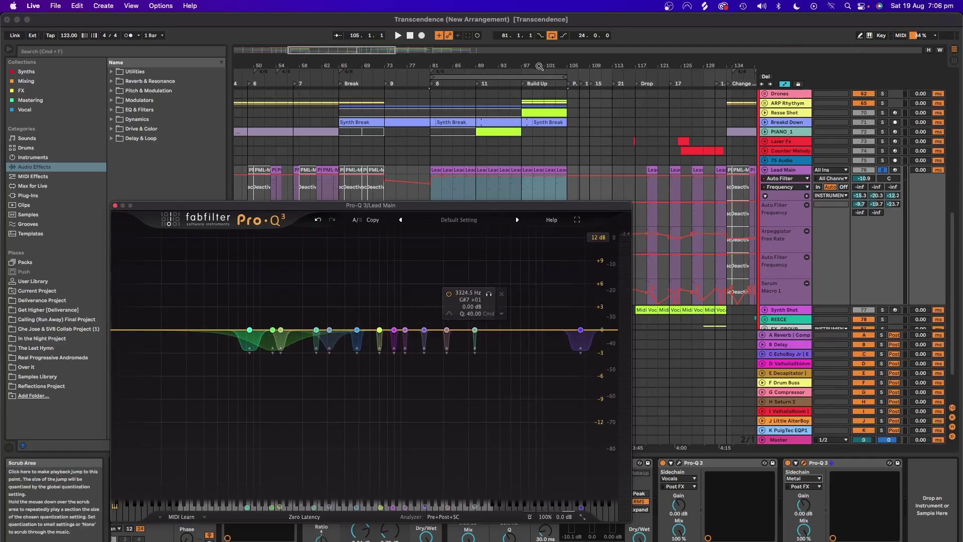
Step: Move the Pro-Q 3 window aside and set the loop to start at bar 149 with a length of 13 bars
drag(539, 66, 560, 42)
drag(139, 208, 1, 317)
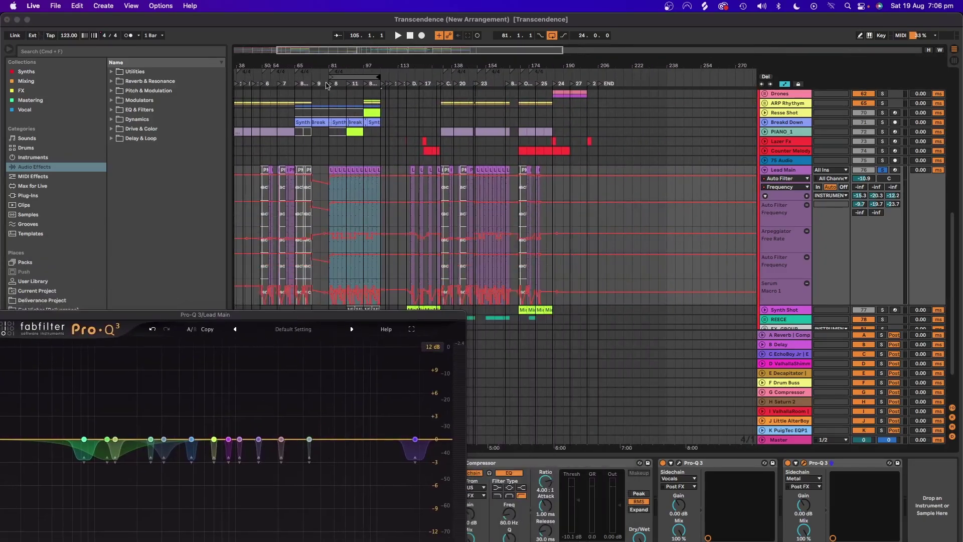
drag(341, 74, 460, 78)
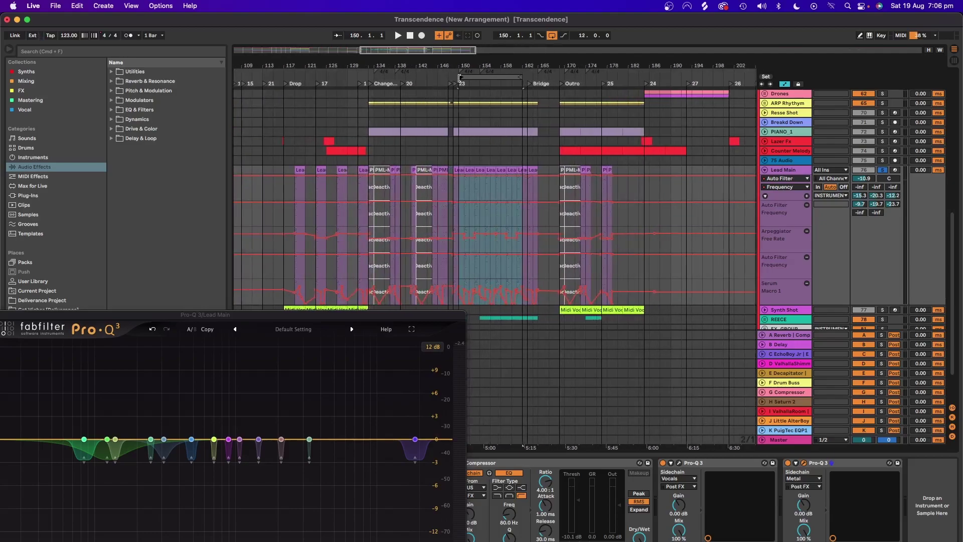
scroll(463, 75, up, 3)
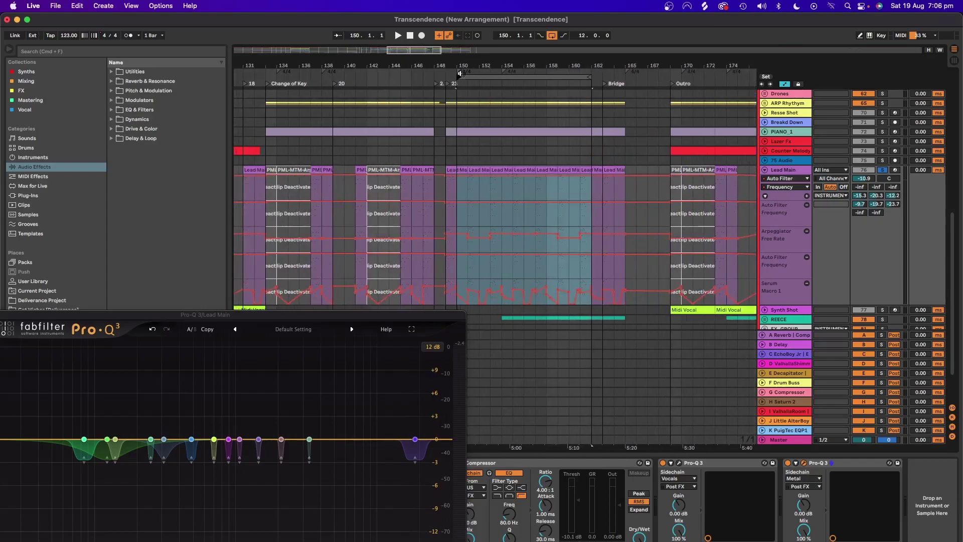
drag(459, 78, 450, 74)
Step: Play the looped section and watch the dynamic bands react in the full Pro-Q 3 window
key(space)
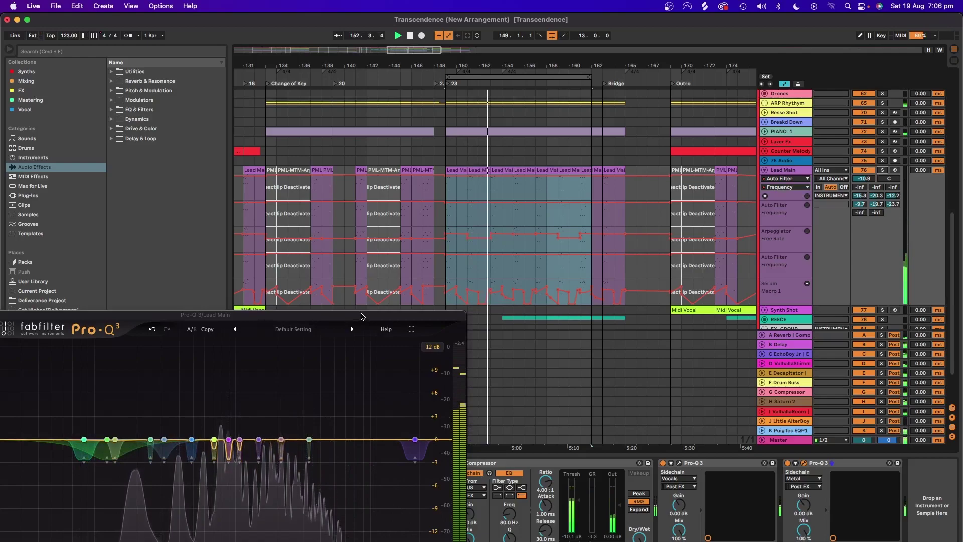
drag(354, 317, 393, 158)
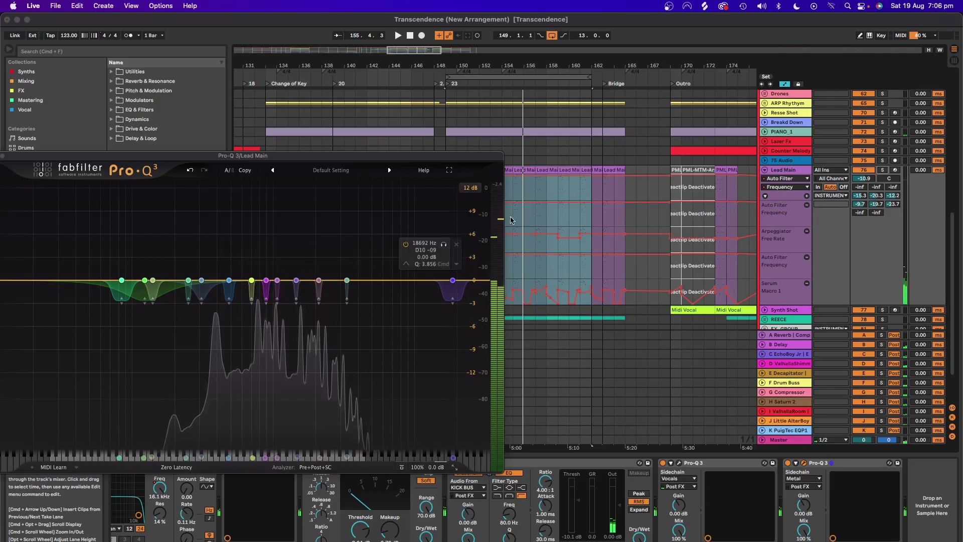
Step: Fold the Lead Main track, look over the other tracks, and reposition the Pro-Q 3 window so it is entirely on screen
click(764, 170)
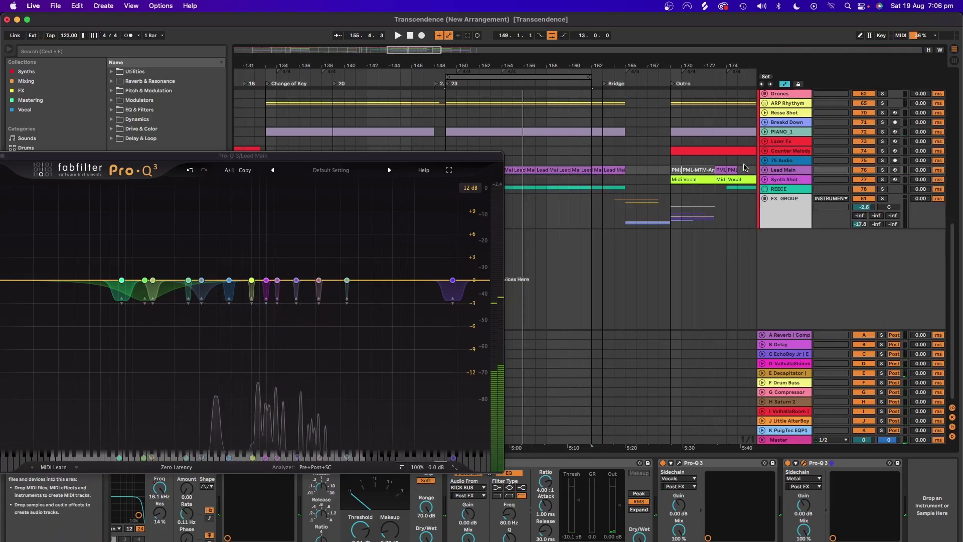
scroll(816, 231, up, 1)
scroll(817, 230, up, 4)
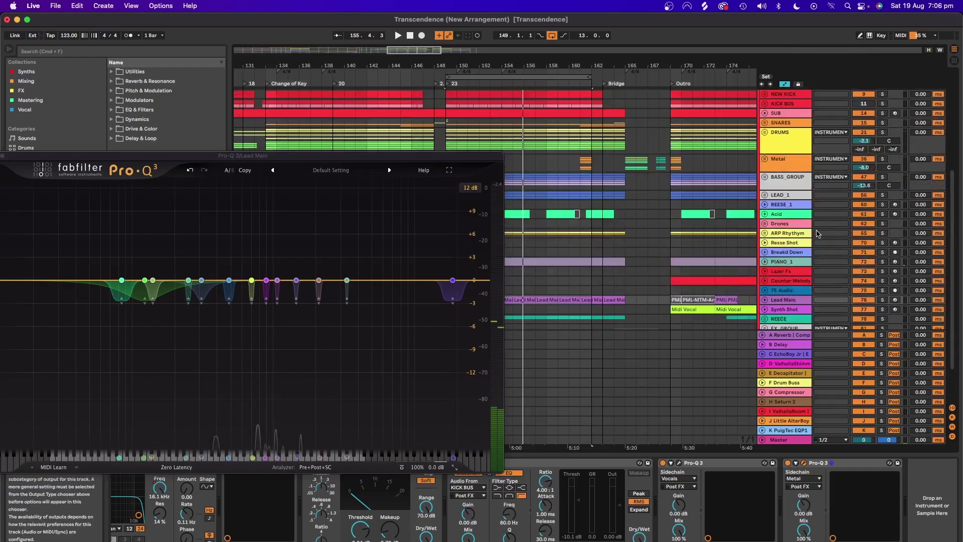
scroll(795, 227, down, 1)
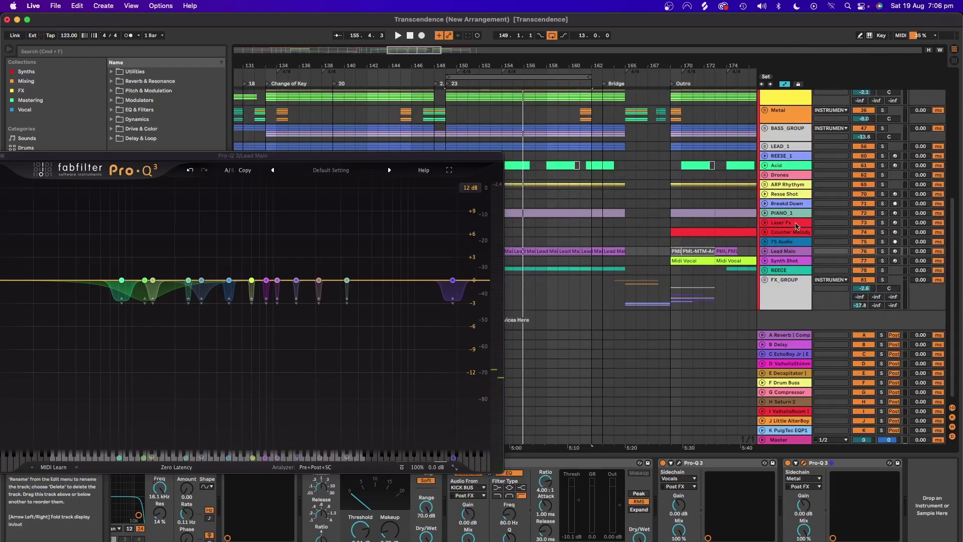
drag(5, 158, 55, 149)
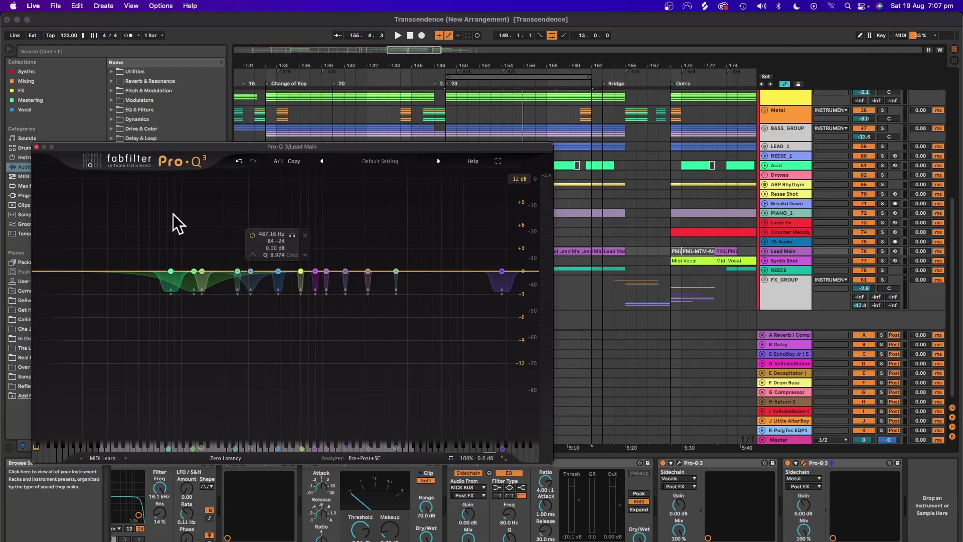
Step: Close the Pro-Q 3 window, find the Metal group among the tracks, and unfold it to show its layers
click(36, 147)
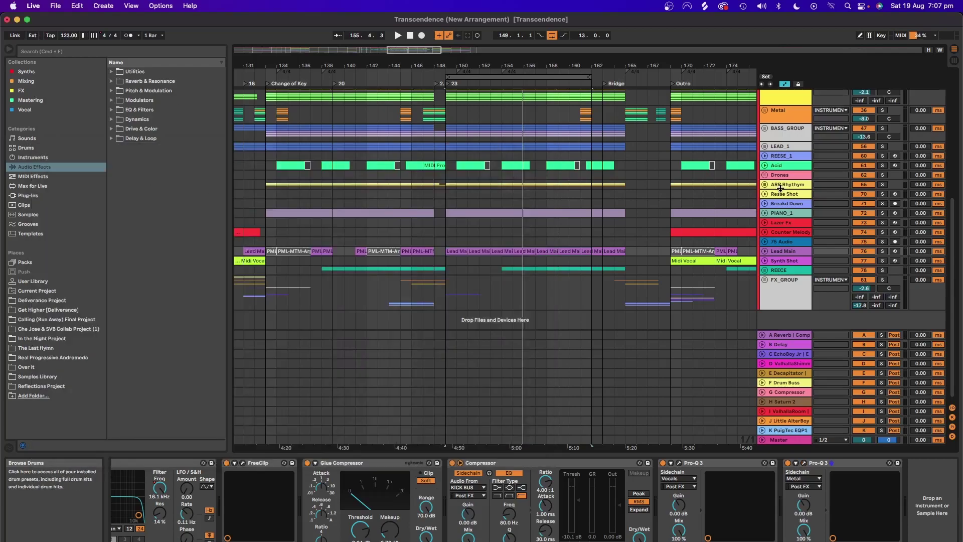
scroll(581, 225, down, 3)
scroll(730, 259, up, 8)
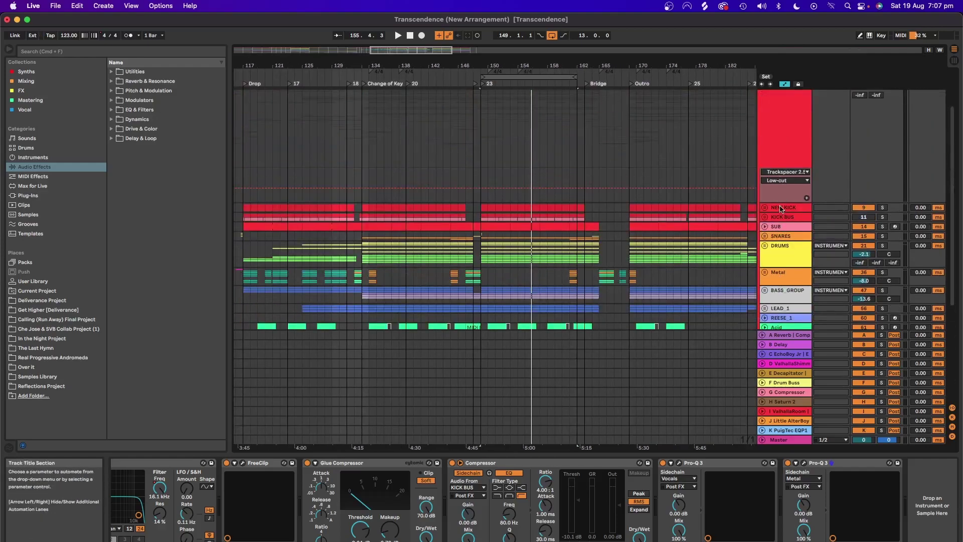
scroll(777, 243, down, 3)
click(781, 217)
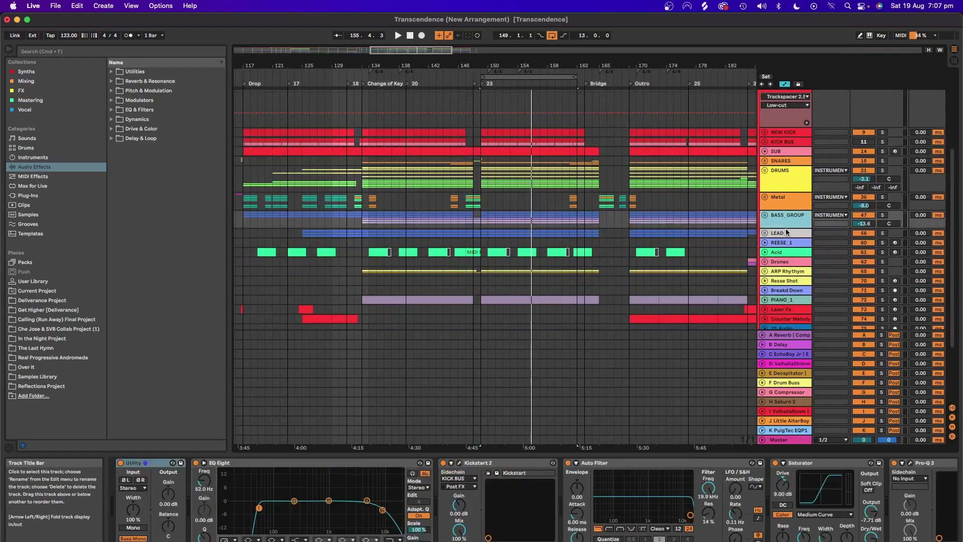
click(783, 199)
click(765, 196)
scroll(788, 181, down, 3)
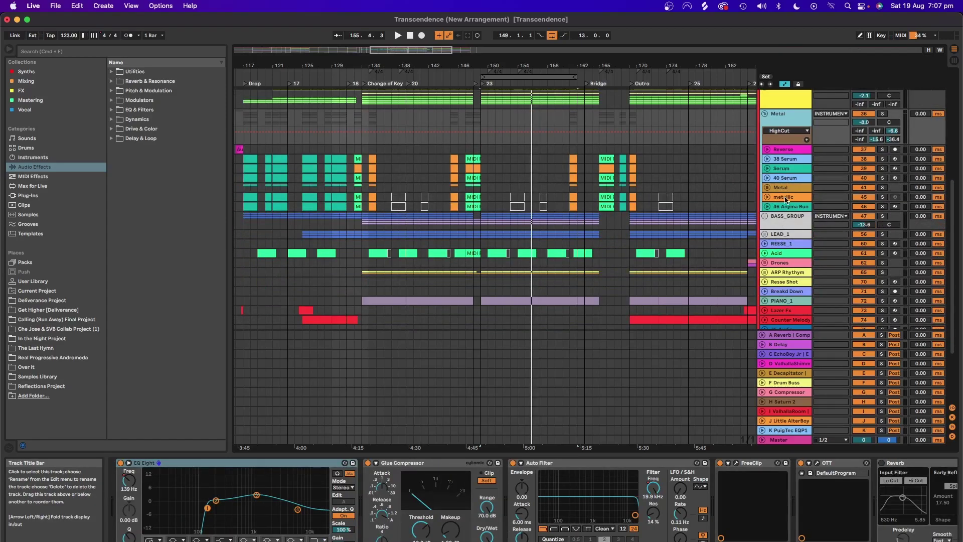
Step: Look through the device chains of the 46 Anyma Run, 40 Serum, Serum and Reverse tracks in the Metal group
click(788, 206)
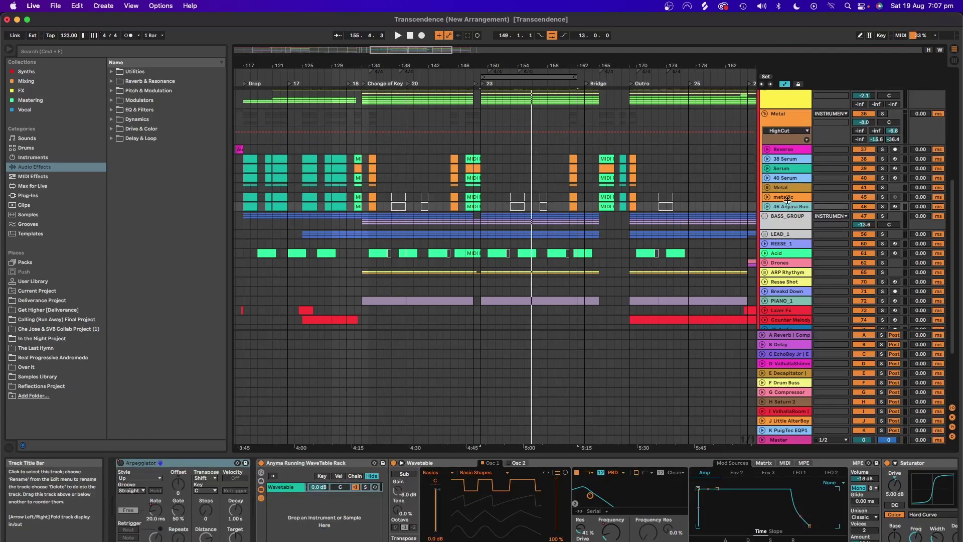
click(789, 177)
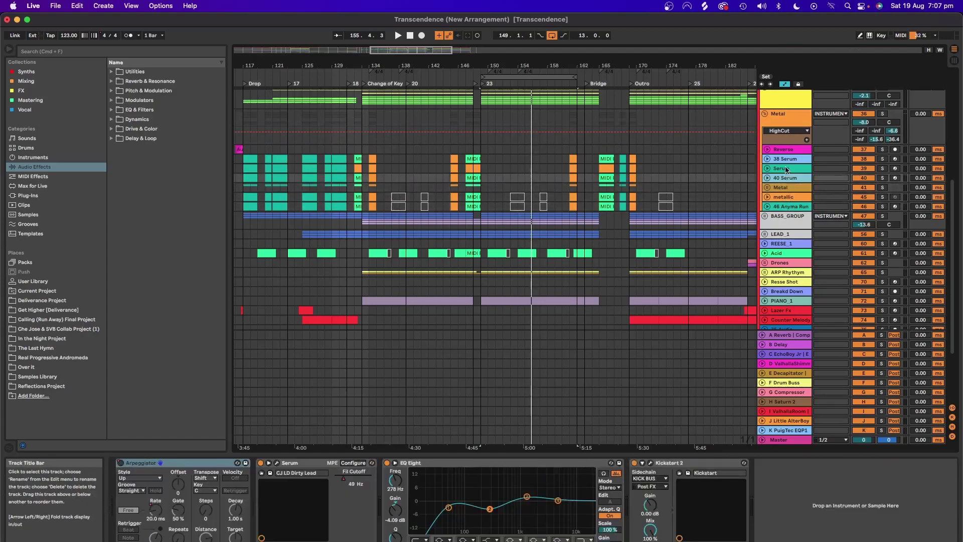
click(786, 168)
click(786, 150)
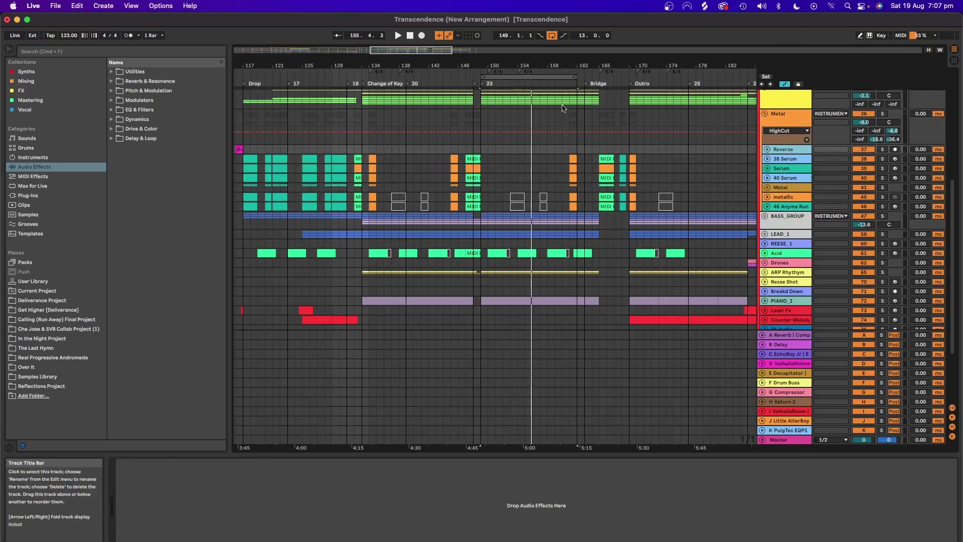
Step: Set the loop to start at bar 117 with a length of 12 bars and solo the Metal group
drag(597, 81, 422, 75)
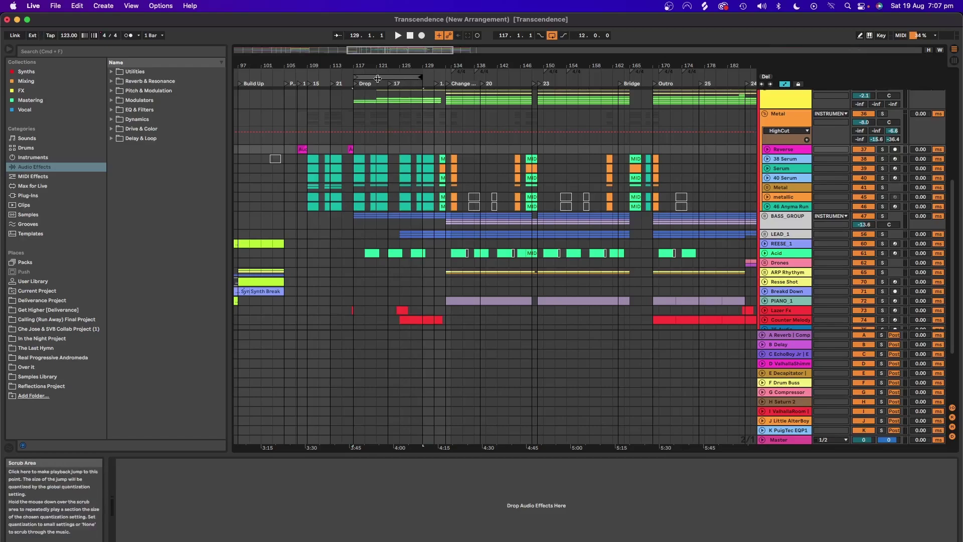
drag(357, 66, 357, 68)
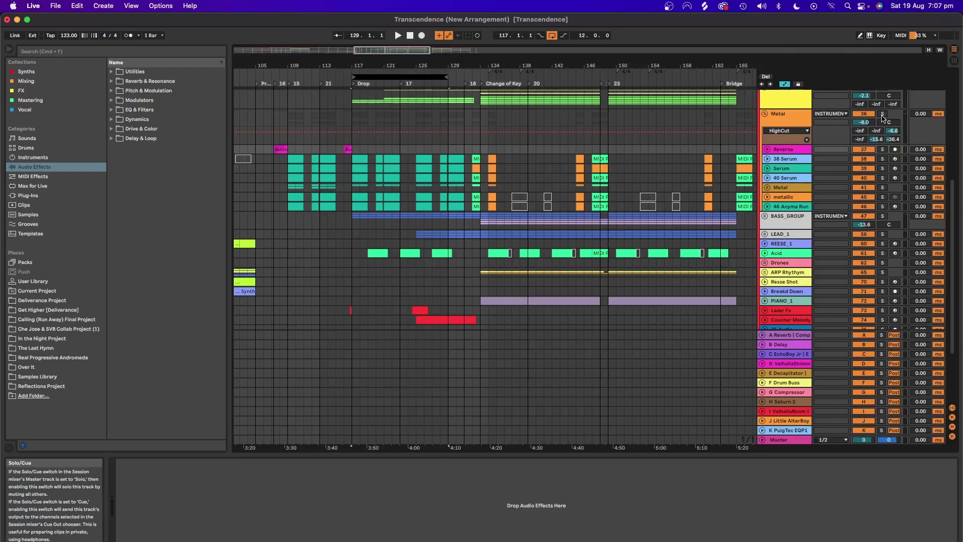
click(882, 114)
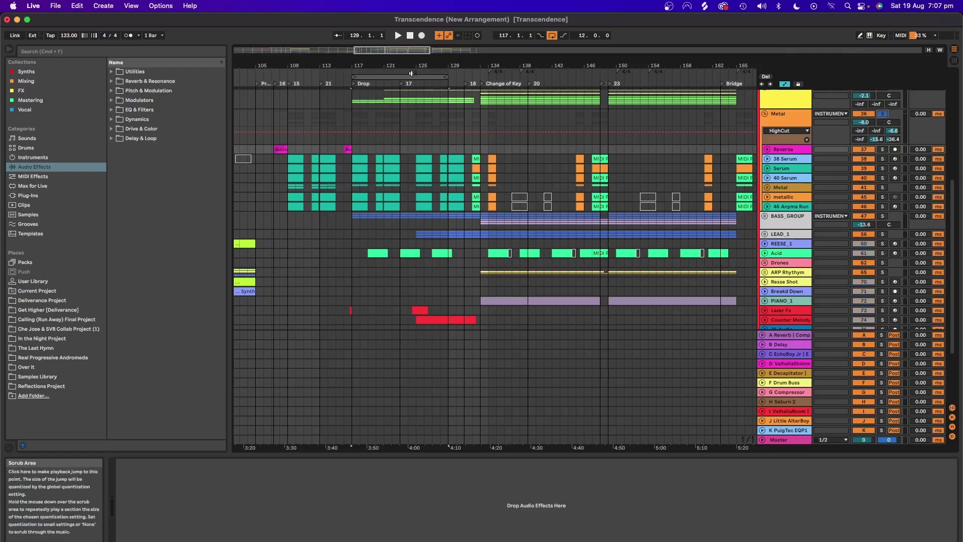
click(411, 77)
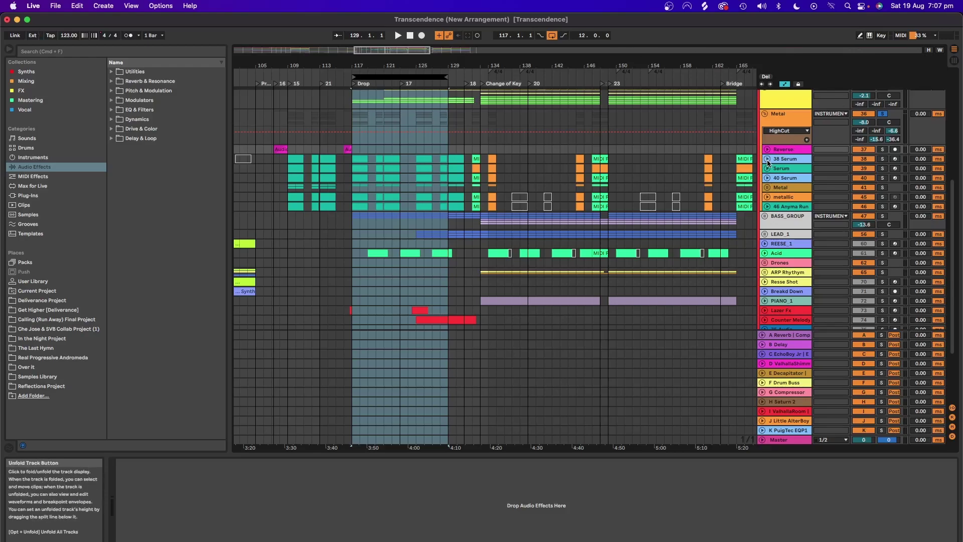
Step: Compare the instruments and effects on each Metal layer, from 38 Serum through metallic and 46 Anyma Run back to Reverse
click(786, 163)
click(785, 169)
click(786, 179)
click(786, 198)
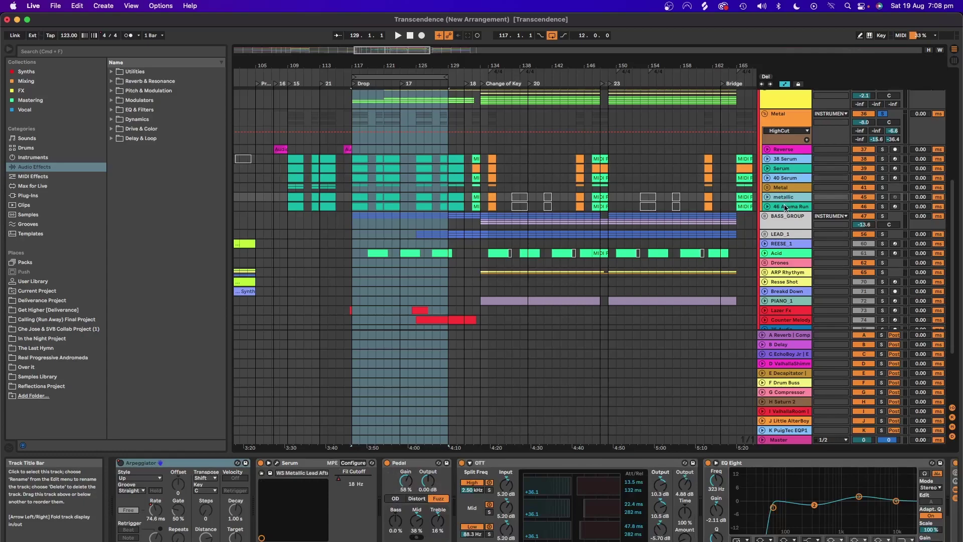
click(787, 208)
click(788, 150)
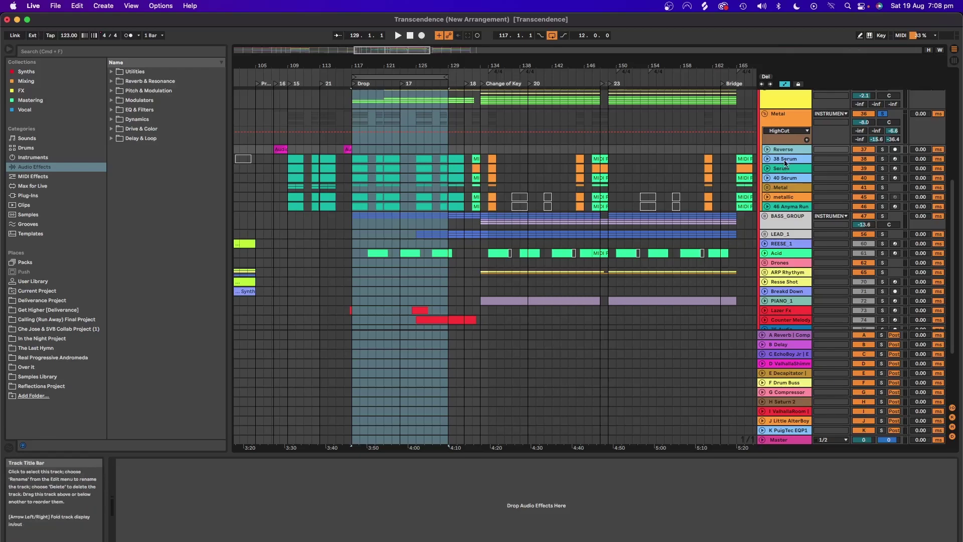
click(795, 223)
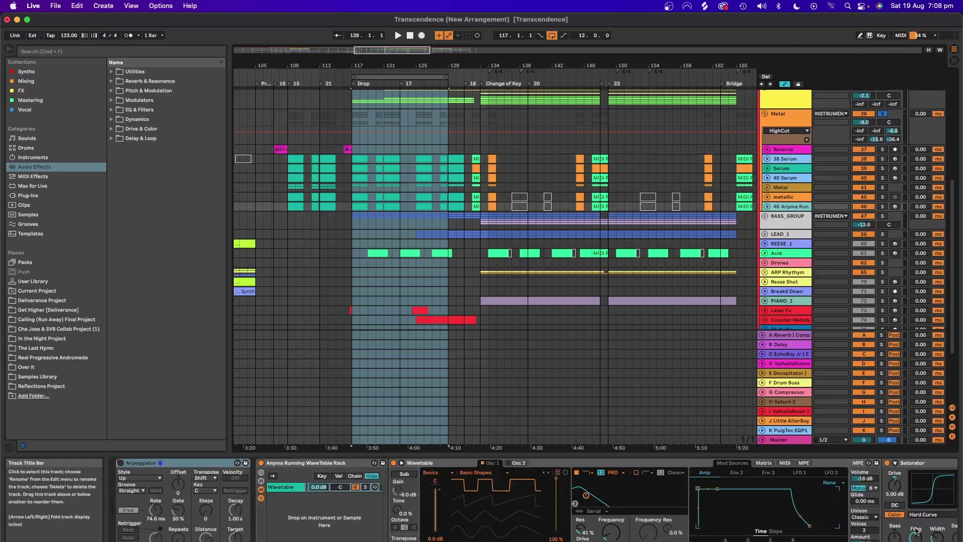
click(789, 206)
click(787, 177)
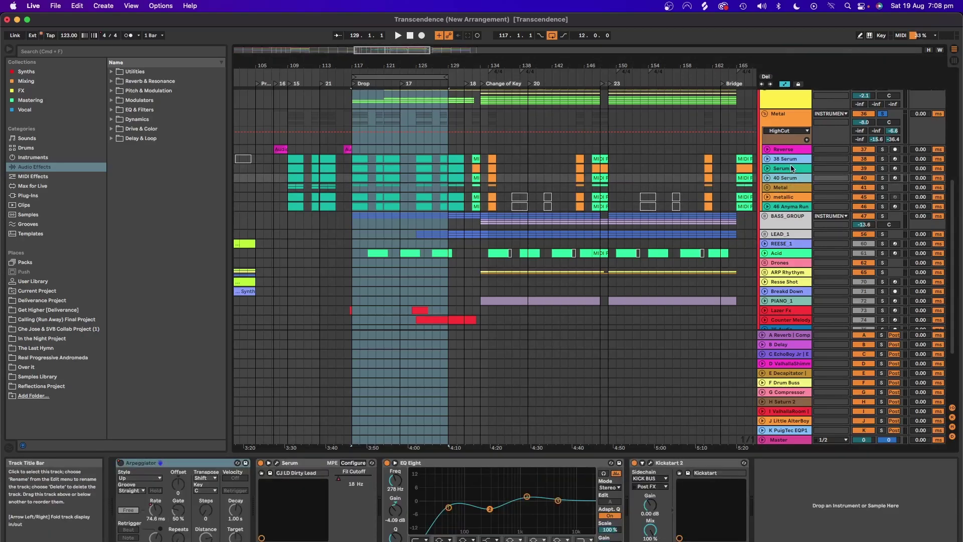
click(792, 169)
click(788, 150)
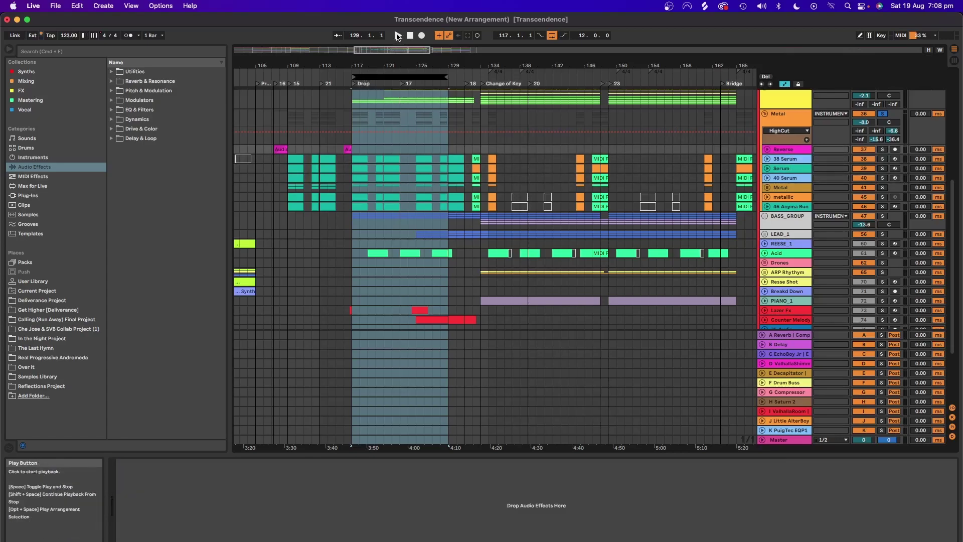
Step: Play the soloed Metal group over the drop, then unfold 38 Serum to show its Fil Cutoff automation and device chain
click(398, 36)
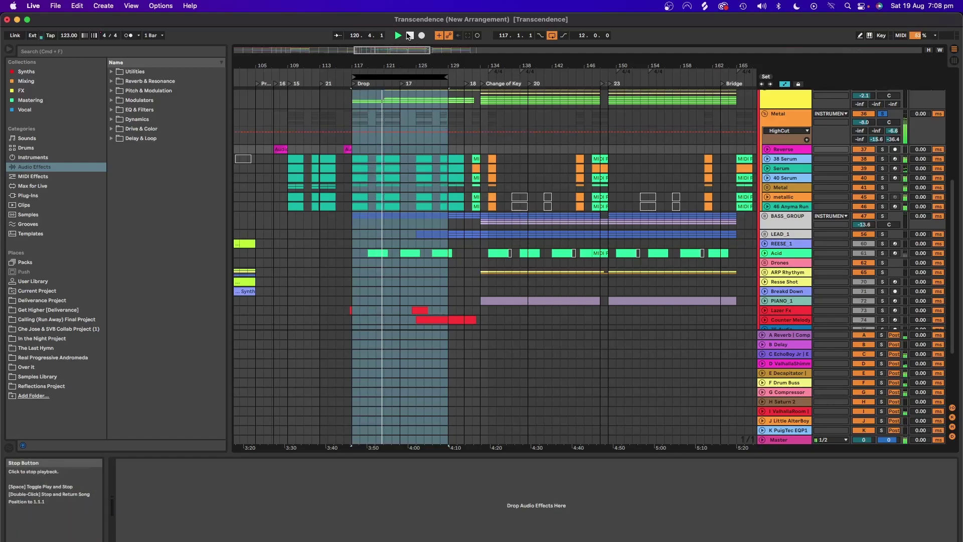
click(409, 36)
drag(415, 69, 415, 100)
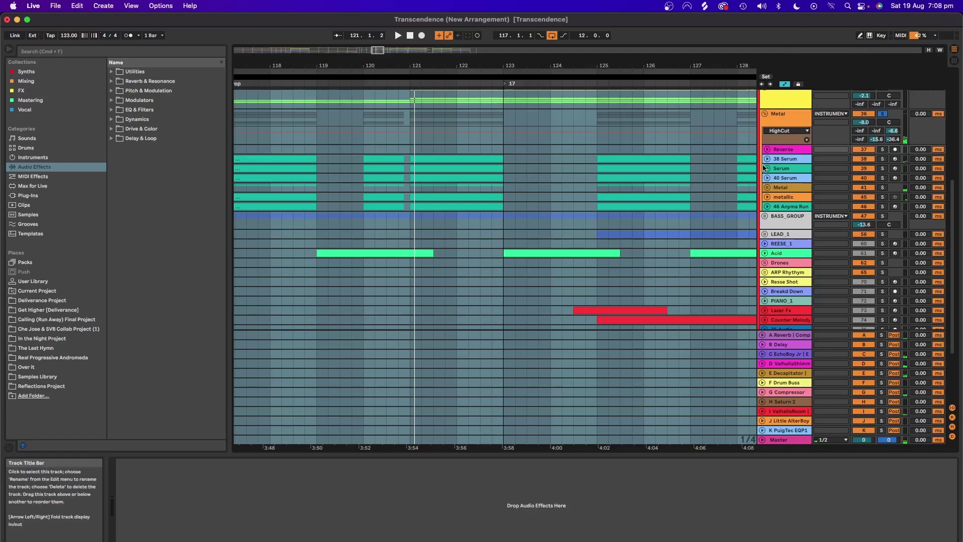
click(767, 159)
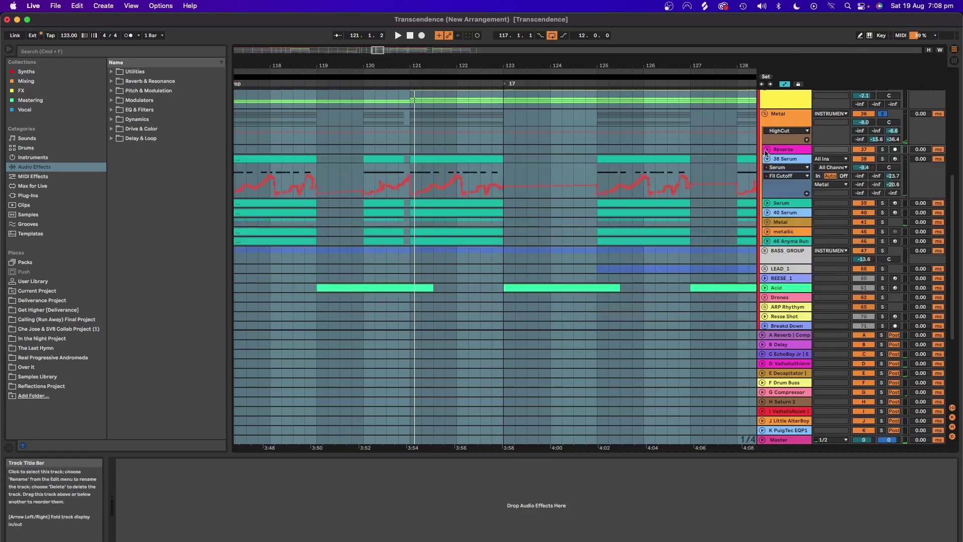
click(792, 160)
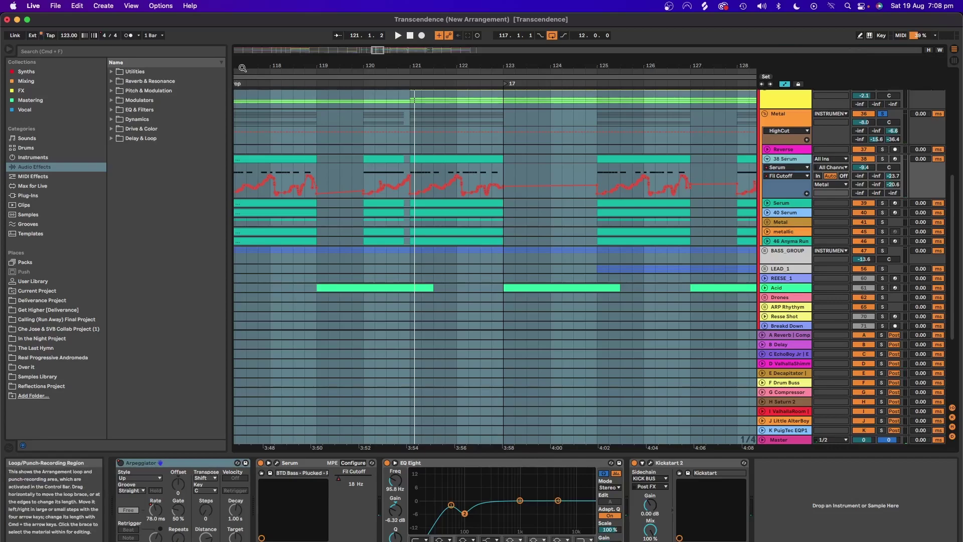
Step: Set the loop to start at bar 112 with a length of 1 bar and play it briefly
key(minus)
key(minus)
drag(484, 77, 397, 81)
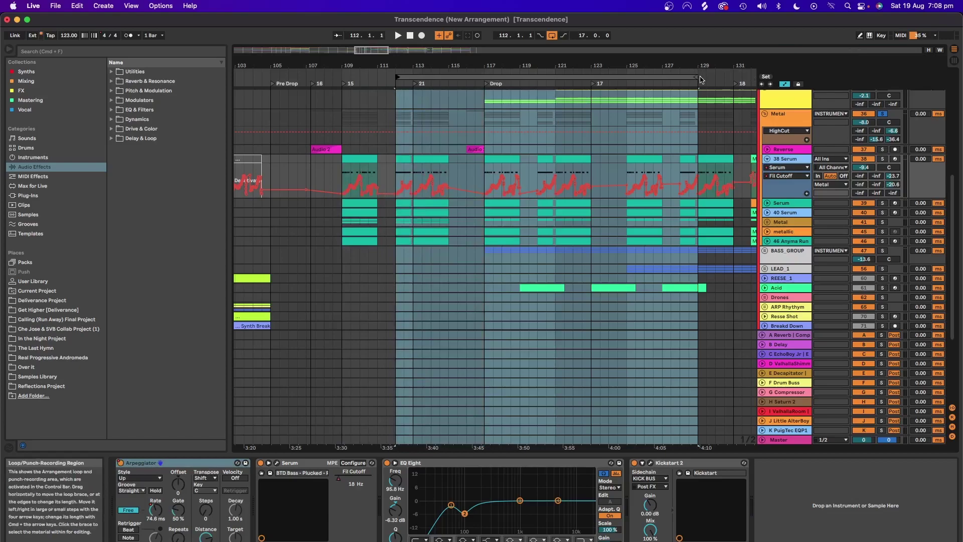
drag(701, 79, 413, 80)
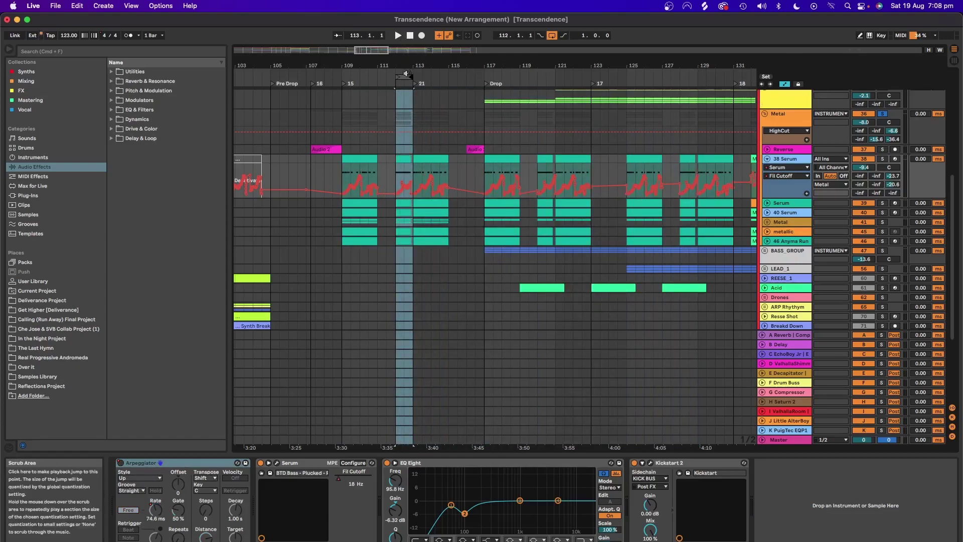
key(space)
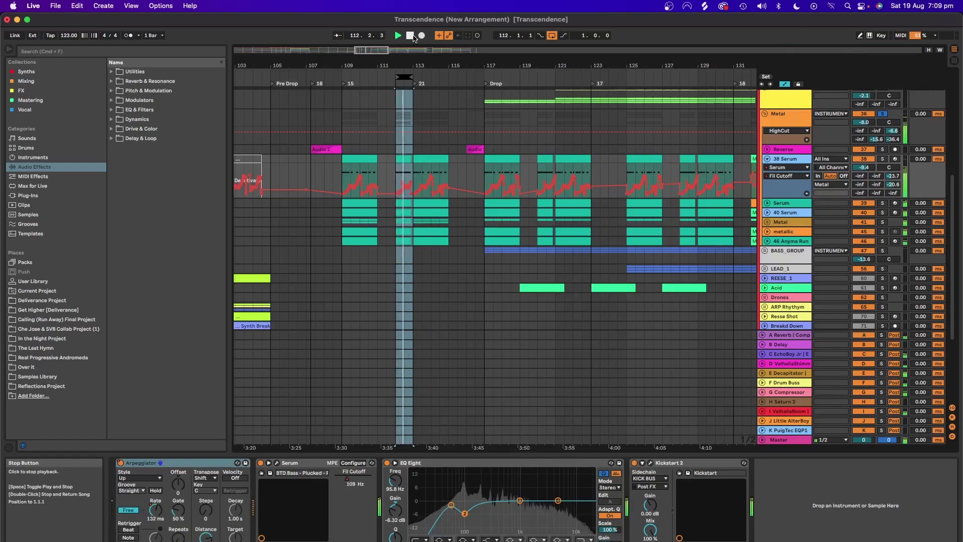
click(414, 37)
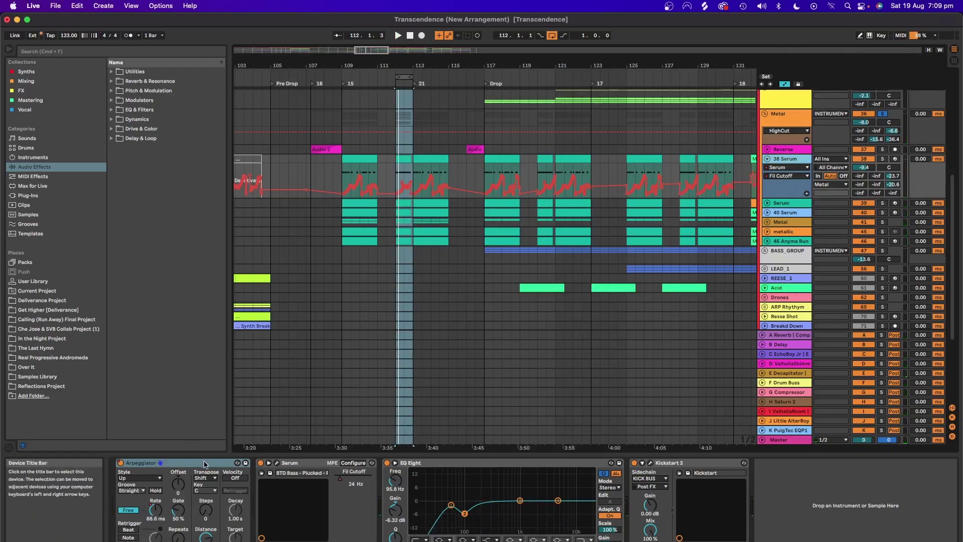
Step: Select the Arpeggiator on 38 Serum to examine its rate, and select the looped bar 112 for closer inspection
click(228, 464)
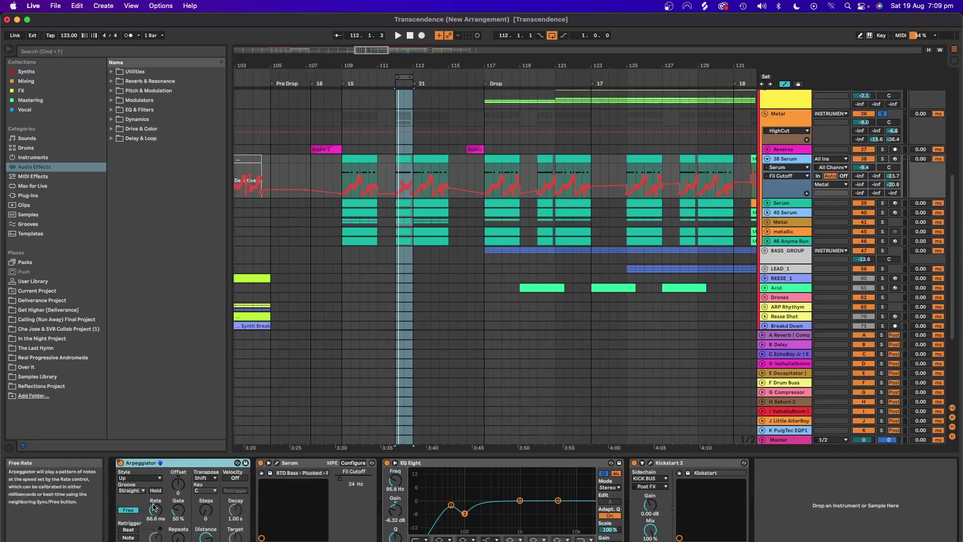
drag(391, 66, 376, 131)
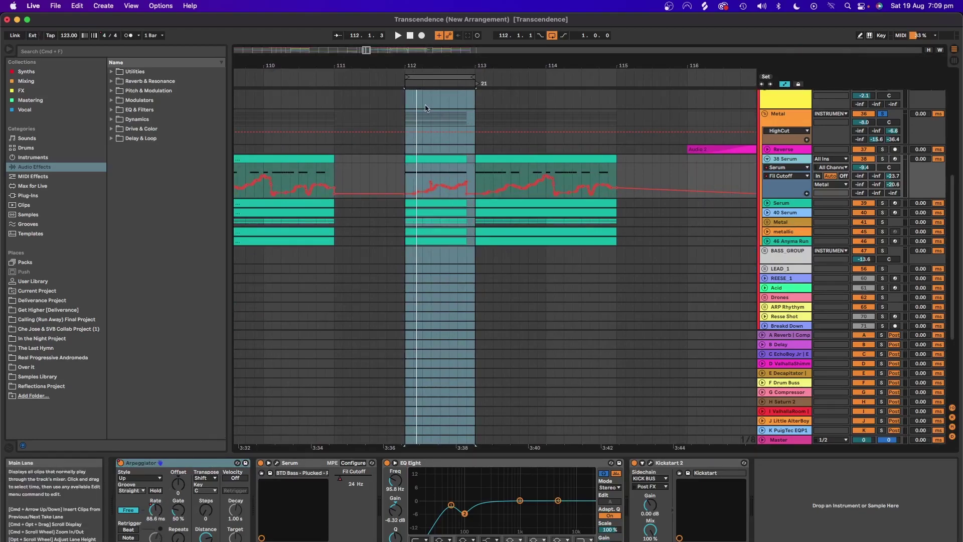
click(419, 73)
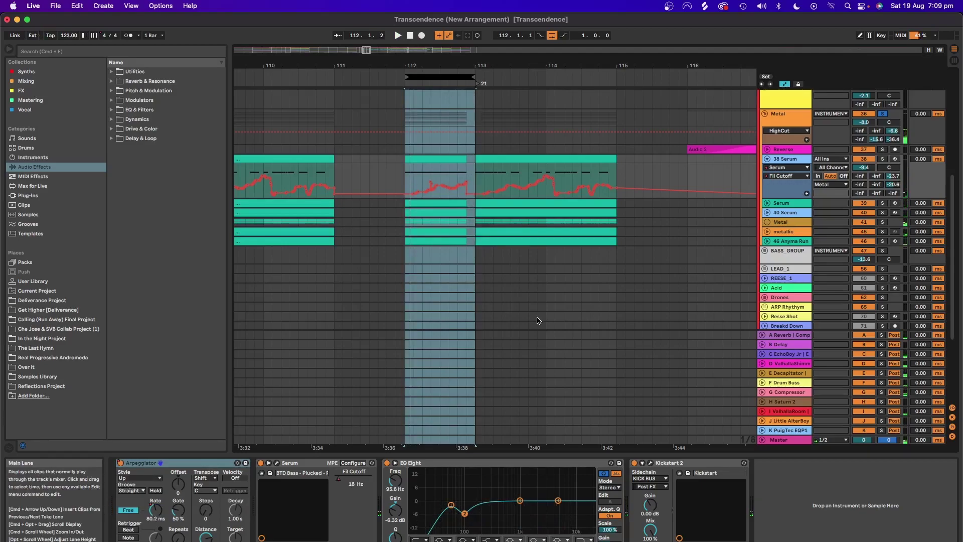
Step: Open the 38 Serum MIDI clip at bar 112 and examine its notes in an enlarged note editor
click(432, 174)
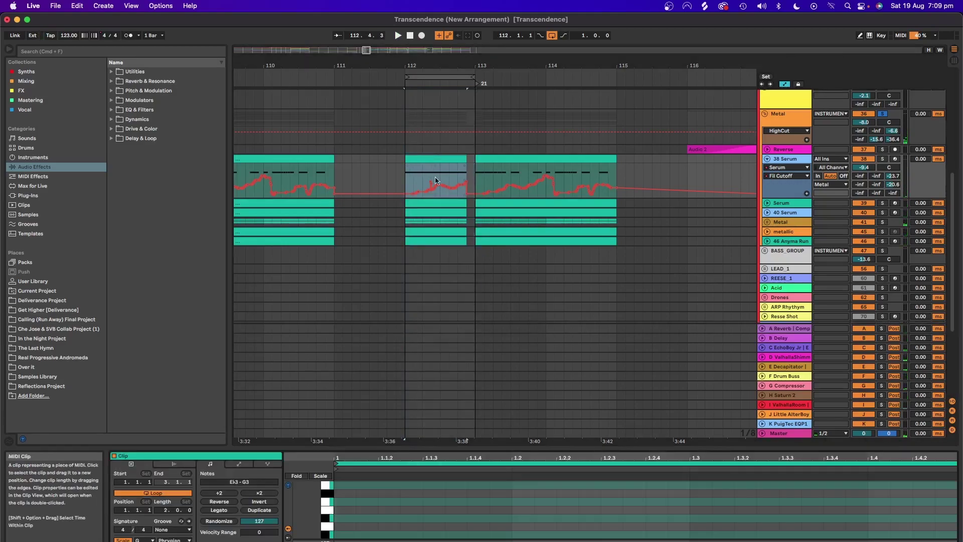
drag(518, 448, 516, 259)
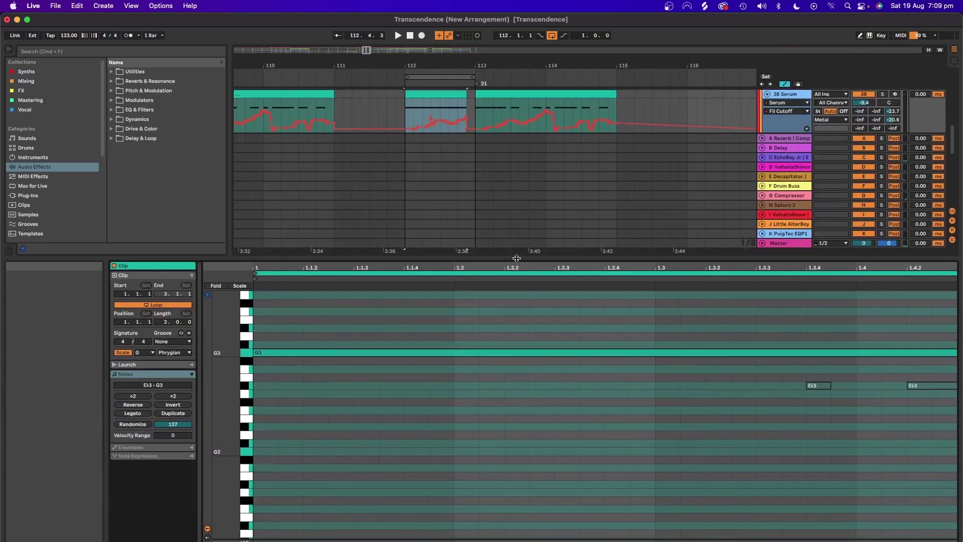
drag(255, 379, 258, 357)
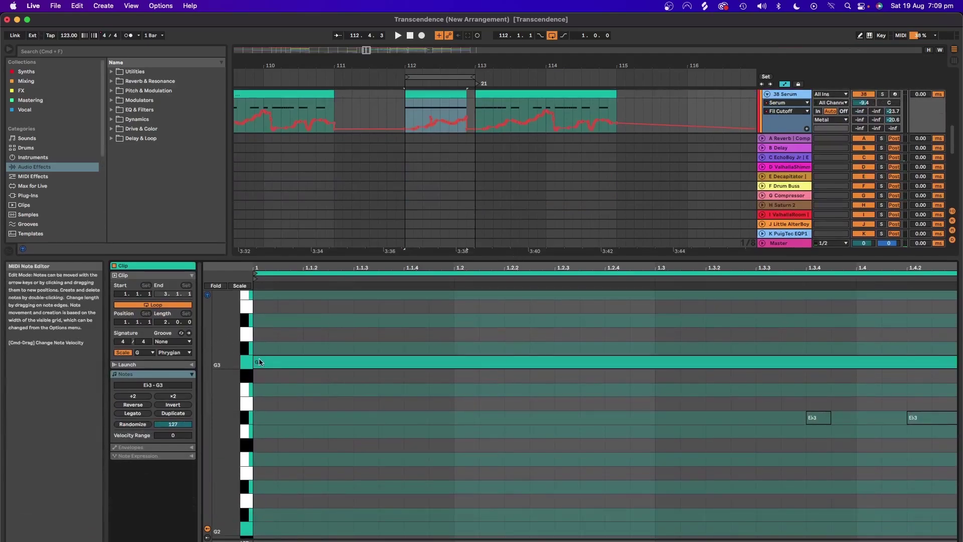
drag(501, 261, 518, 433)
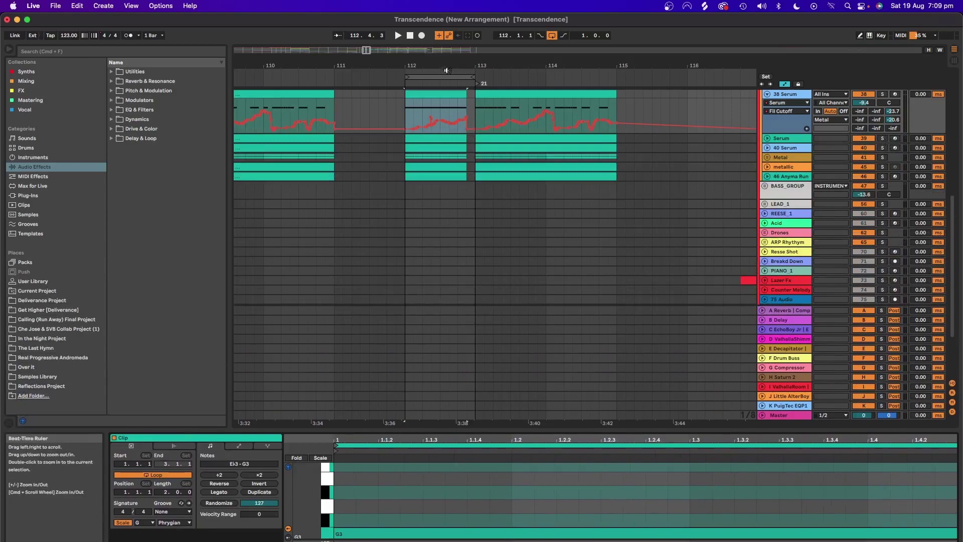
Step: Fold the 38 Serum track, bring back its device chain, and show more bars around the loop
scroll(552, 151, up, 2)
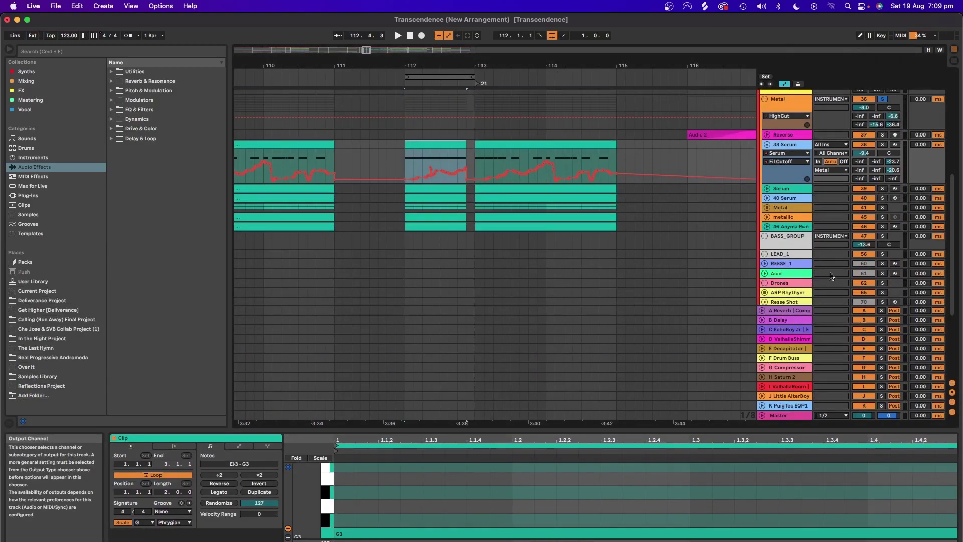
click(766, 144)
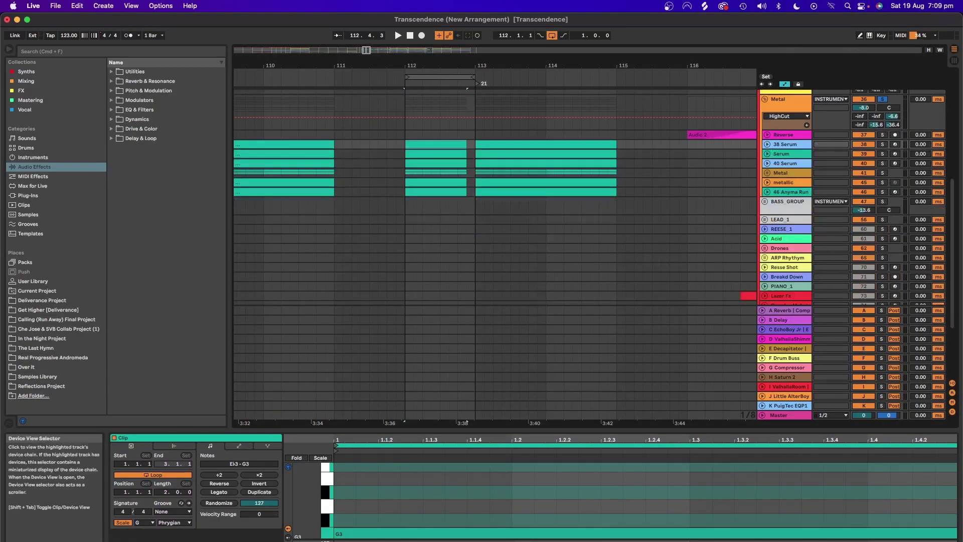
key(shift+Tab)
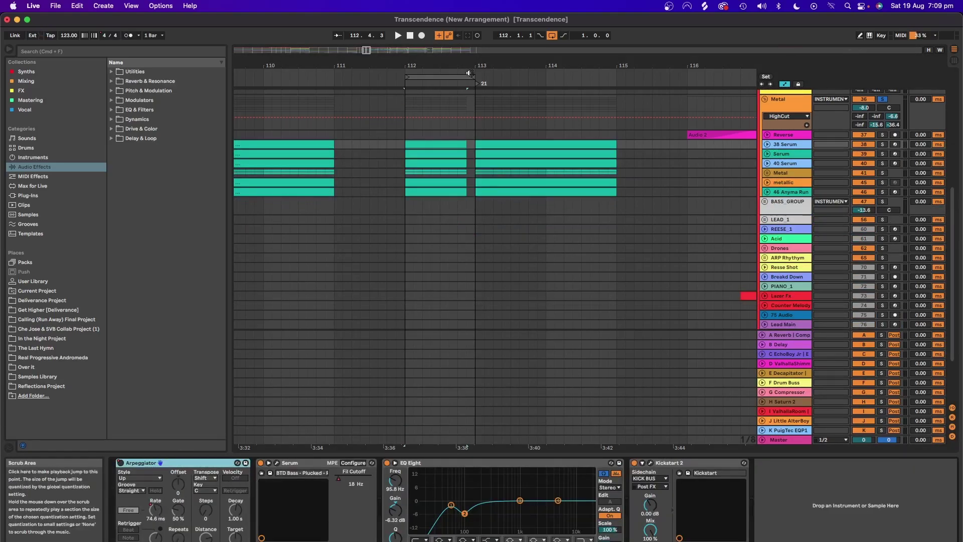
key(minus)
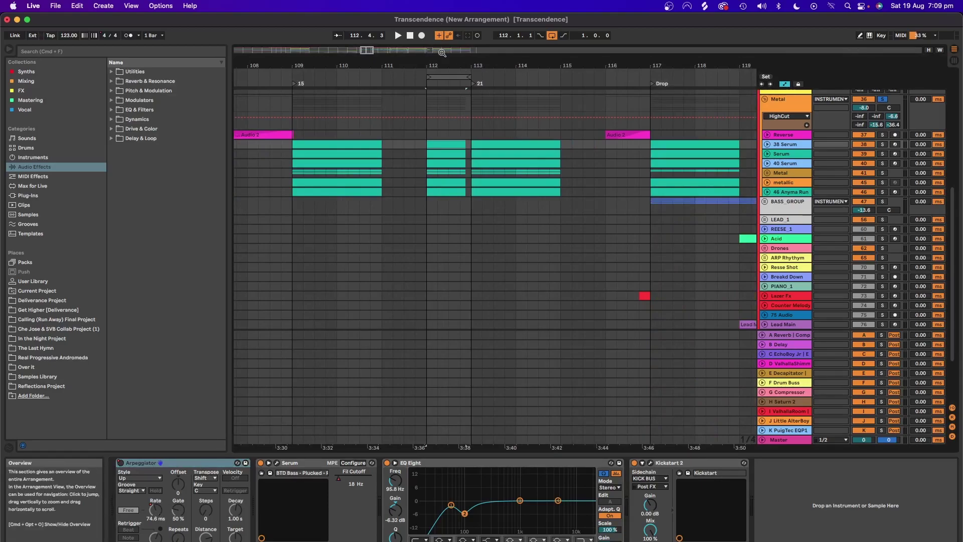
Step: Set the loop to start at bar 134 with a length of 11 bars, and unfold the ARP Rhythm group
mouse_move(432, 47)
mouse_down()
mouse_move(406, 78)
mouse_move(671, 77)
mouse_move(640, 76)
mouse_up()
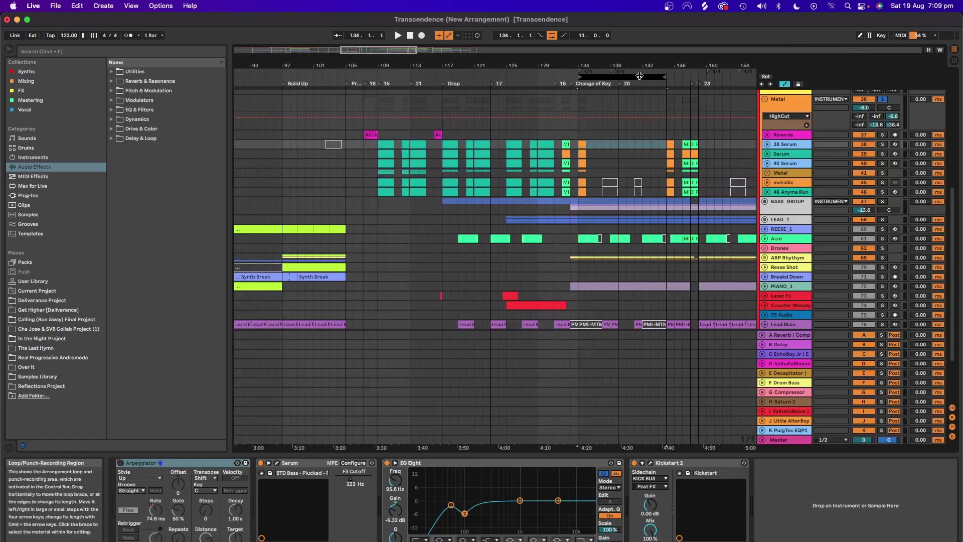
key(minus)
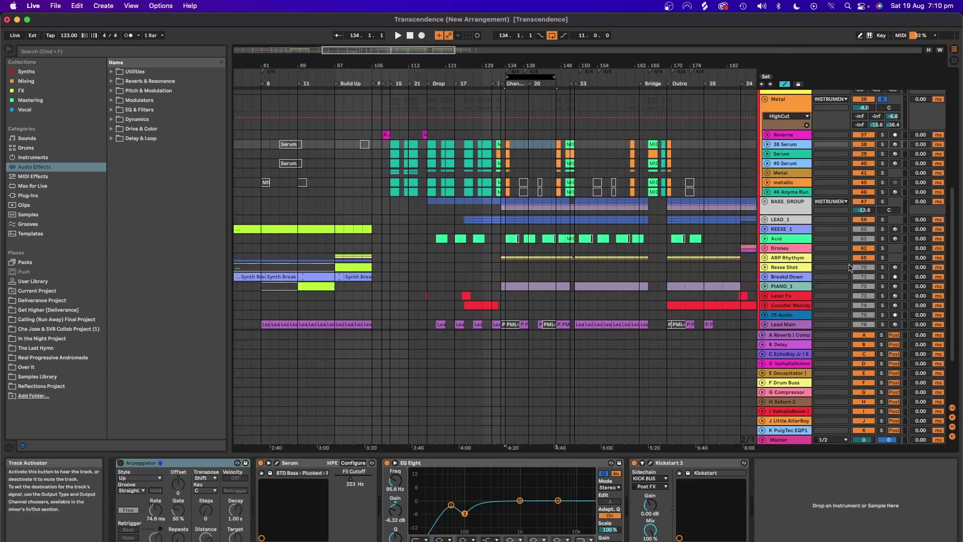
click(781, 257)
click(764, 258)
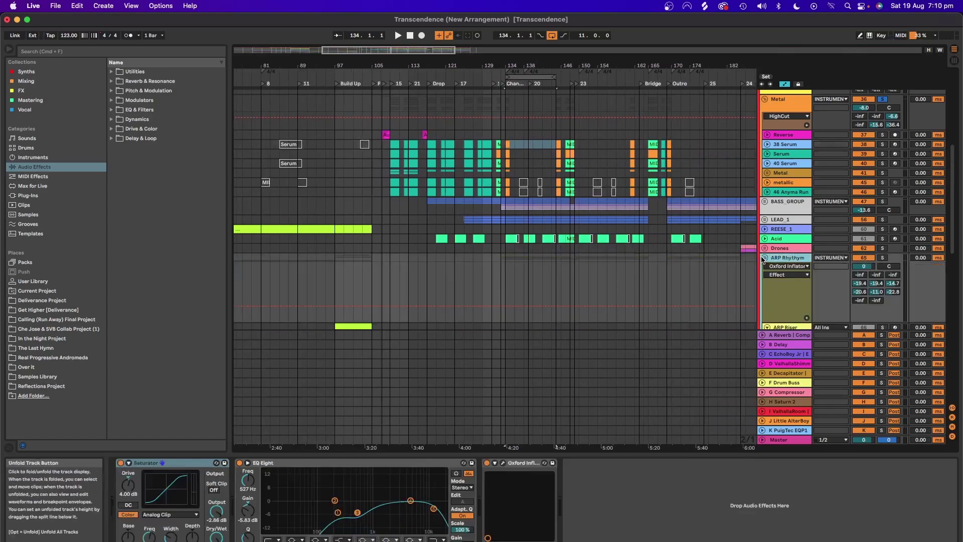
Step: Select the looped bars, play the soloed ARP Rhythm group, and extend the loop to 30 bars
scroll(714, 323, down, 5)
scroll(715, 323, down, 2)
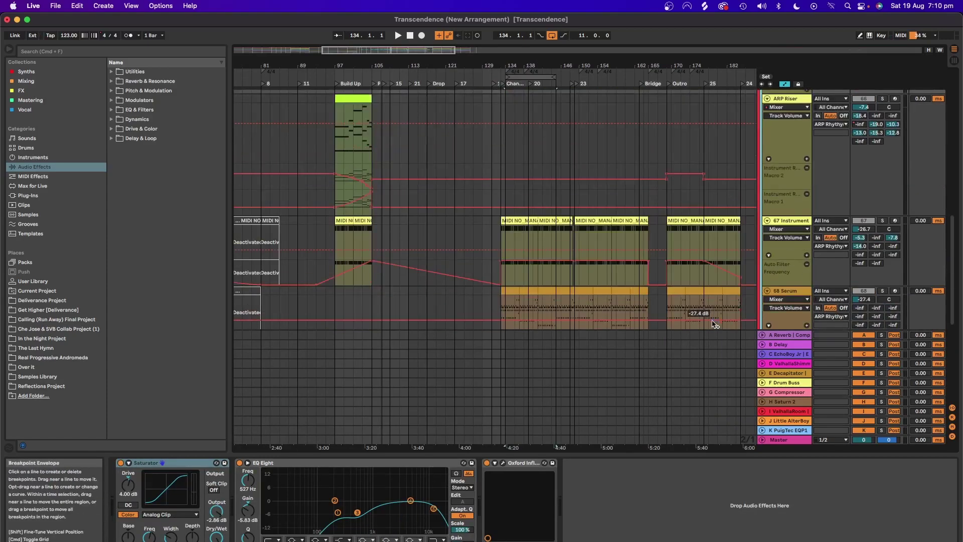
click(531, 77)
scroll(888, 150, up, 2)
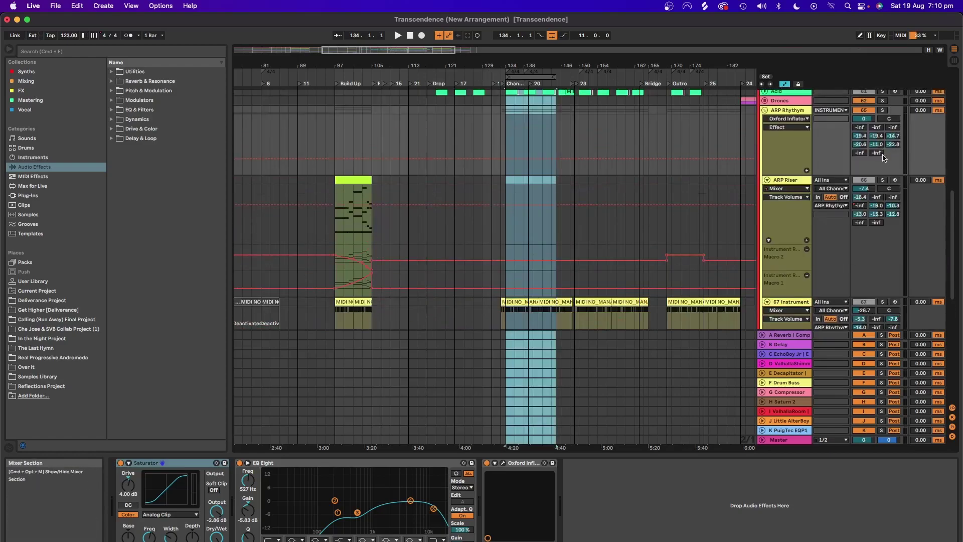
key(space)
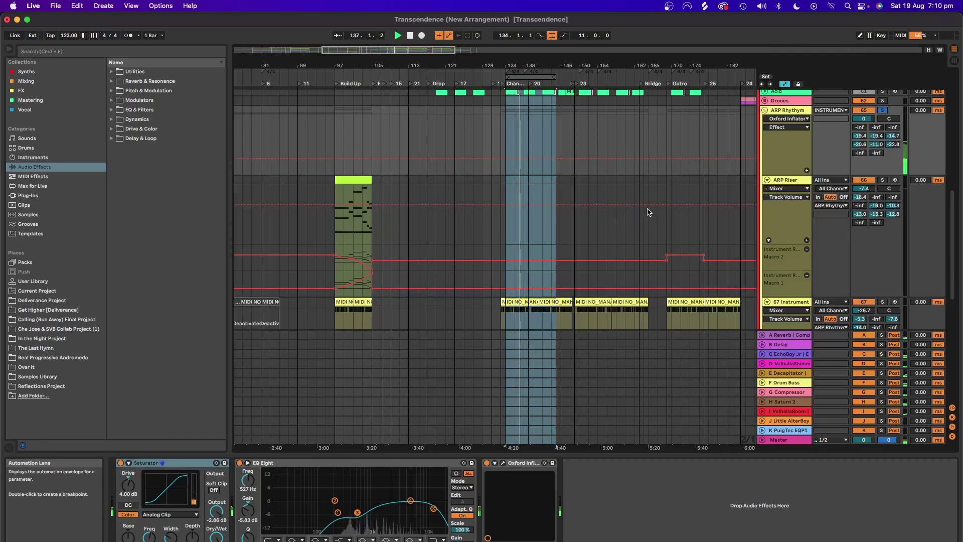
drag(556, 77, 638, 85)
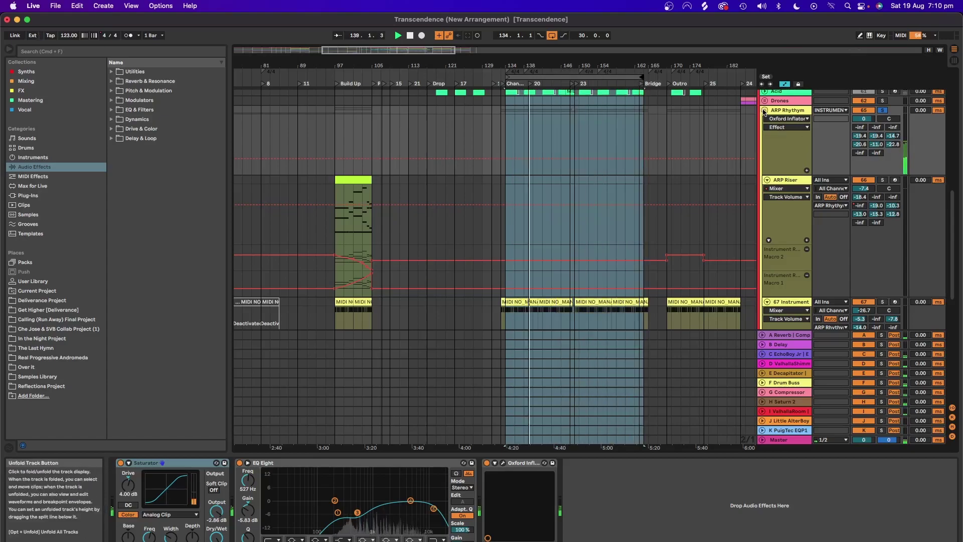
Step: Select the 67 Instrument and 68 Serum tracks in turn to examine their device chains and automation during playback
scroll(490, 379, down, 2)
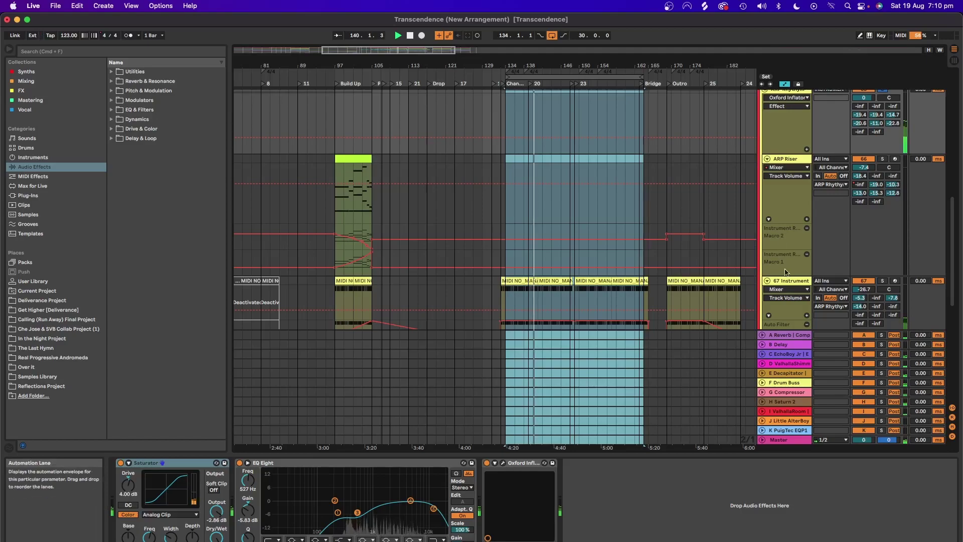
click(787, 291)
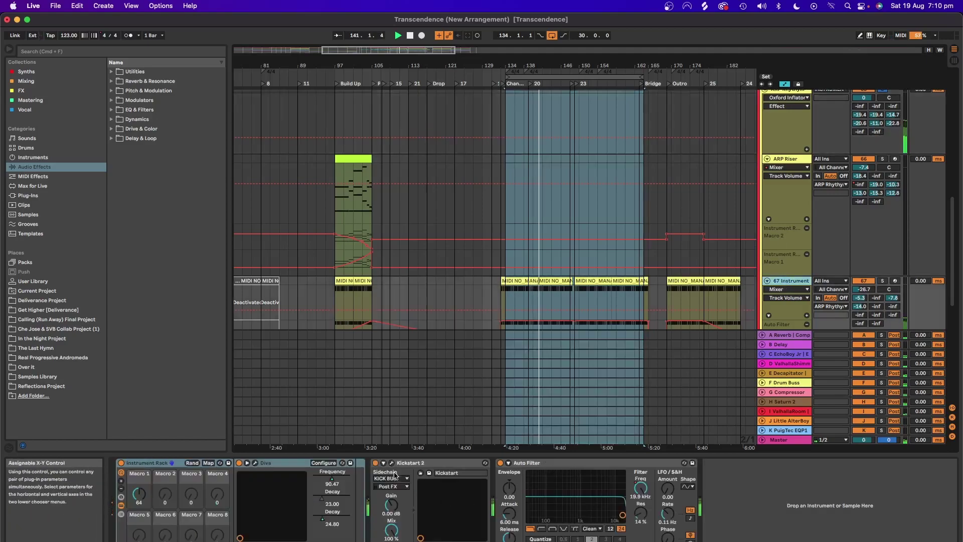
scroll(783, 311, down, 4)
click(784, 311)
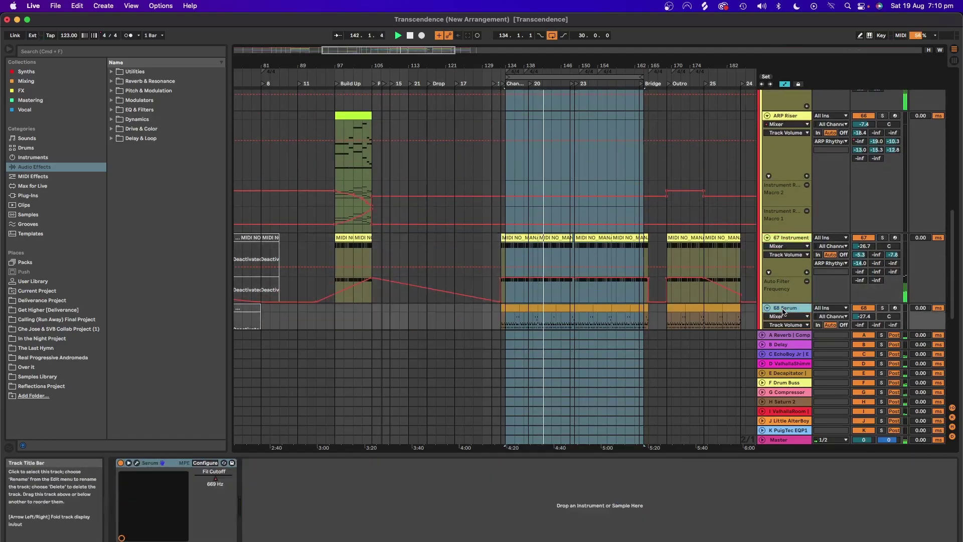
scroll(666, 319, down, 7)
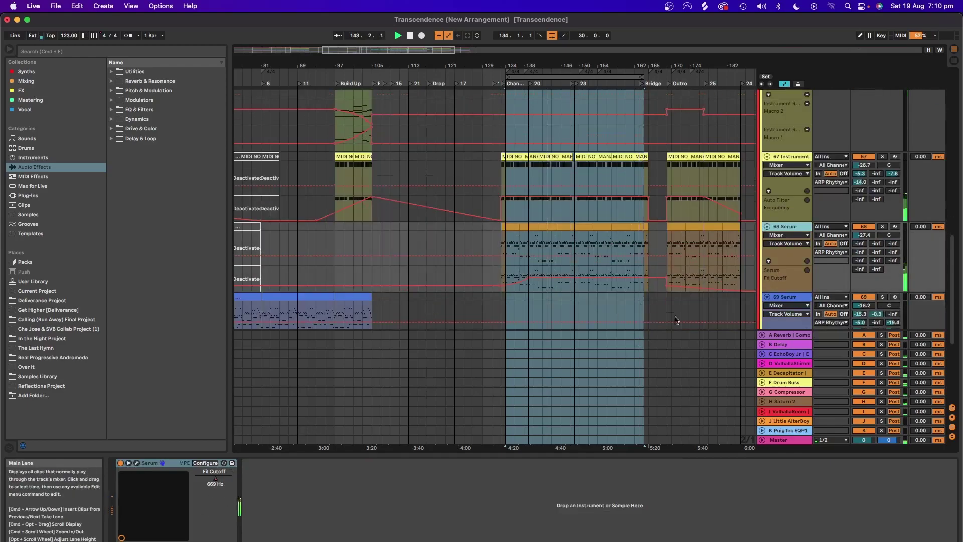
Step: Show the Instrument Rack's Frequency automation on the ARP Riser track
scroll(665, 319, up, 7)
click(787, 124)
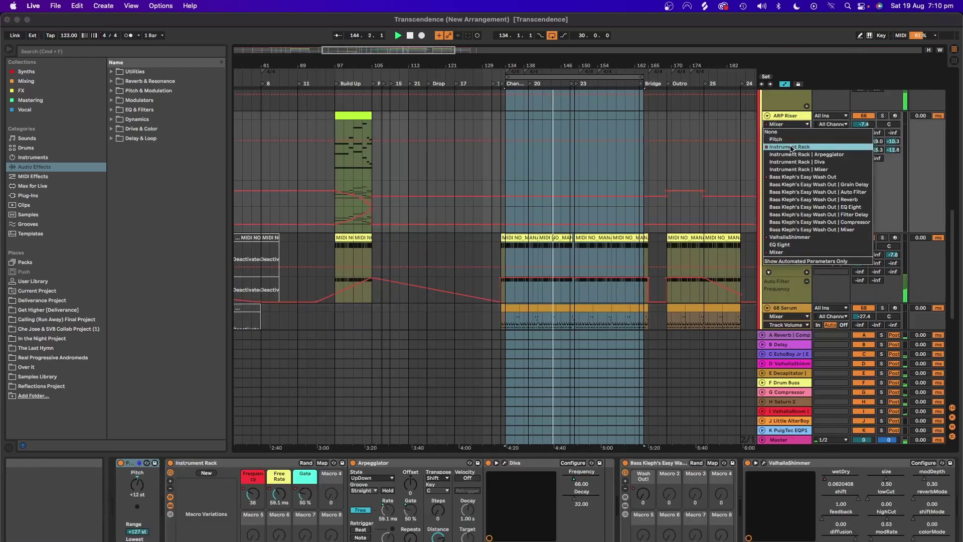
click(790, 147)
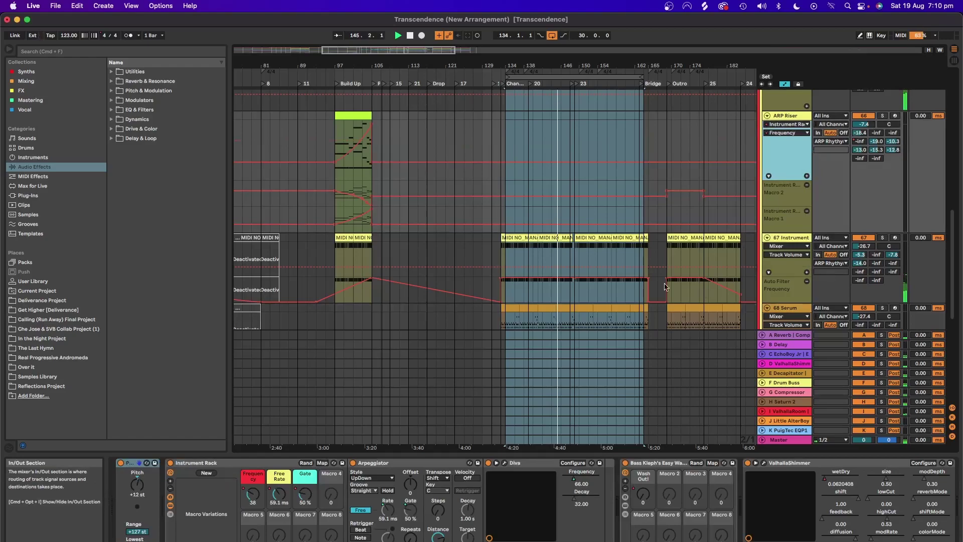
Step: Look over the 69 Serum track, stop playback and return to the song start, and fold the ARP Rhythm group
scroll(665, 287, down, 6)
scroll(620, 266, down, 4)
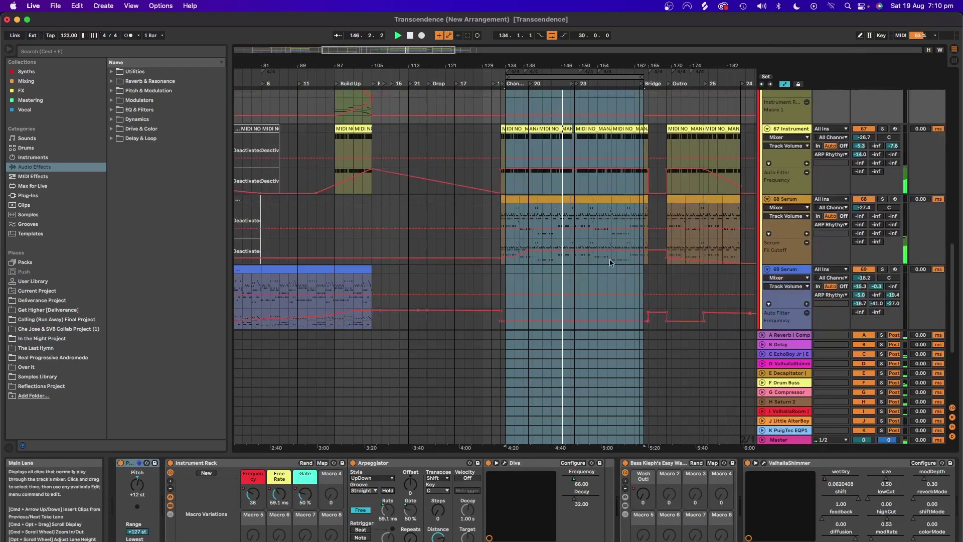
click(787, 261)
scroll(788, 269, up, 10)
click(410, 35)
click(410, 35)
click(766, 183)
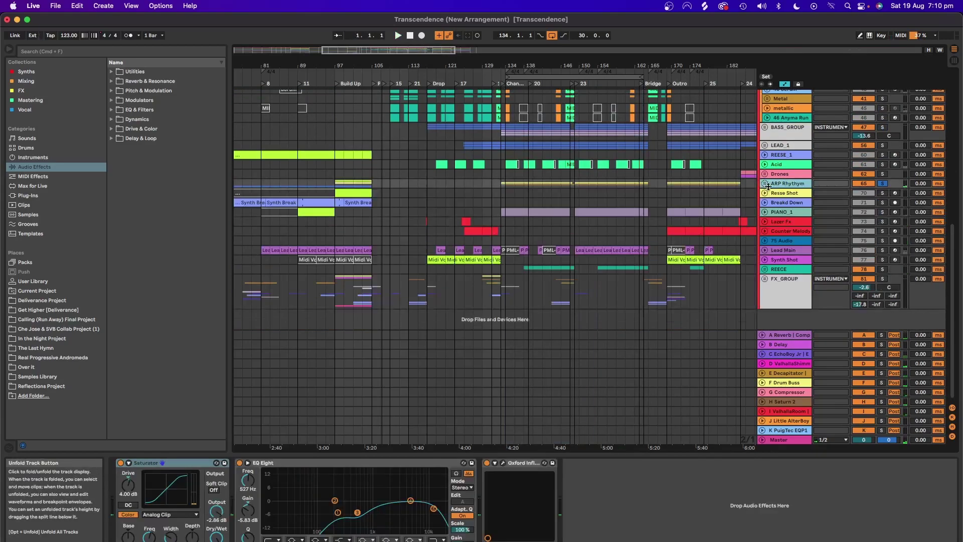
Step: Shorten the loop starting at bar 134 to 14 bars
scroll(702, 150, up, 10)
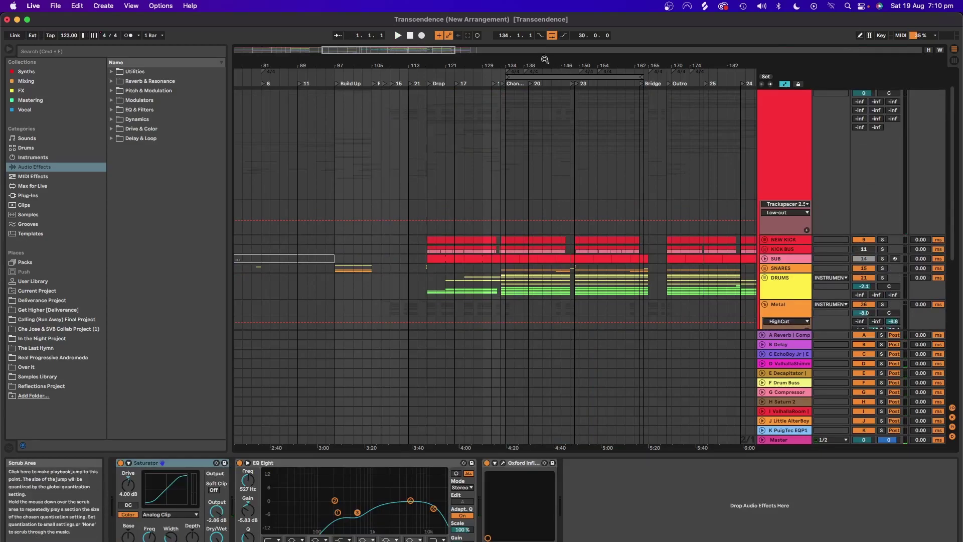
drag(557, 65, 485, 64)
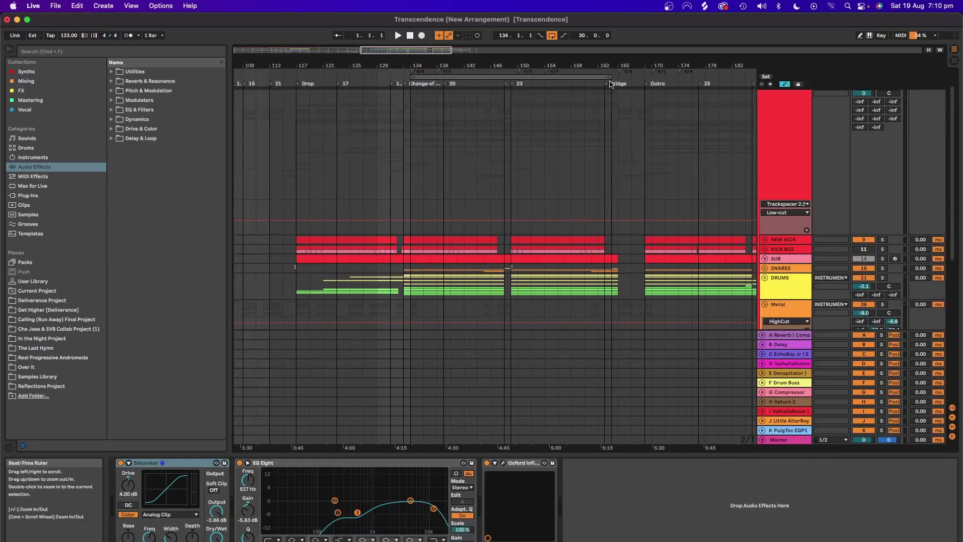
drag(607, 87, 497, 89)
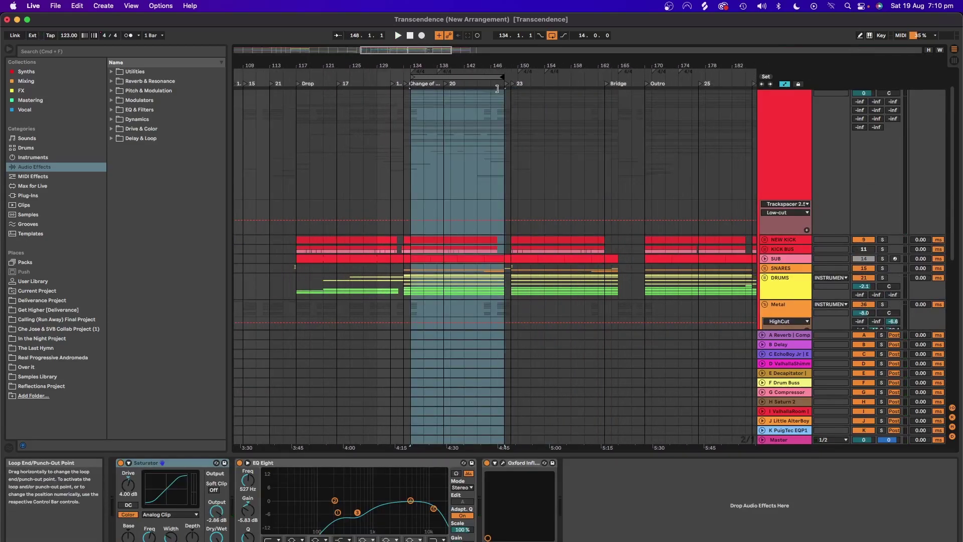
drag(453, 66, 460, 56)
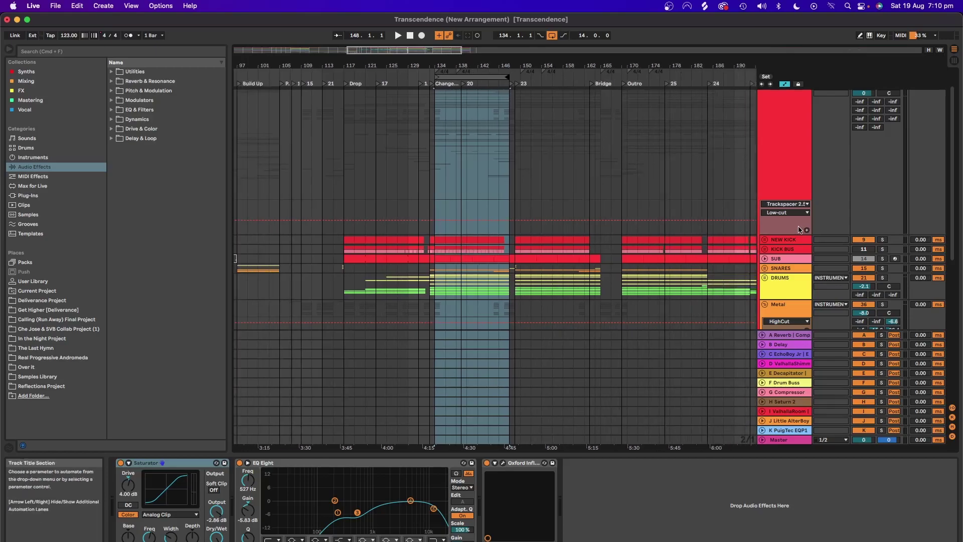
Step: Fold the Metal group and select the KICK BUS track to examine its device chain
scroll(774, 226, down, 5)
click(774, 231)
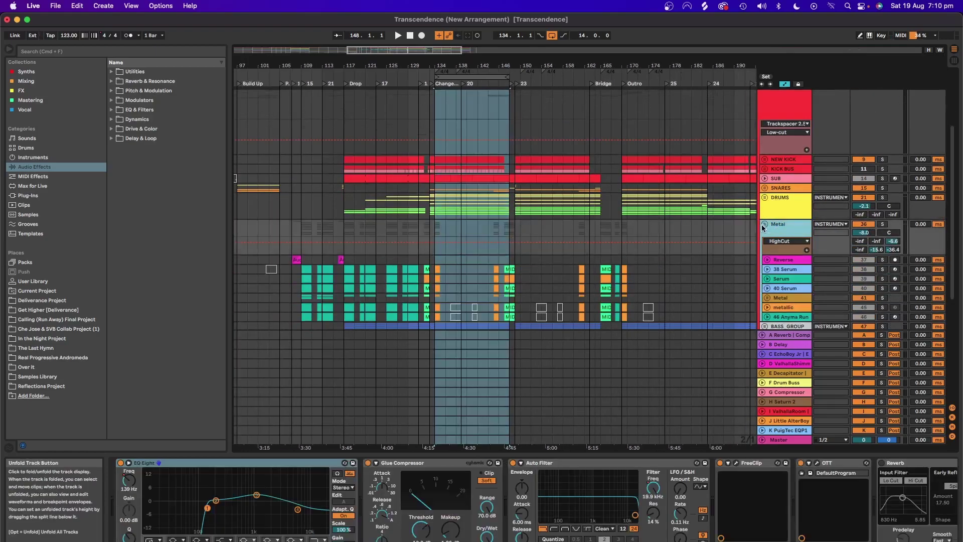
click(765, 224)
click(795, 206)
click(792, 165)
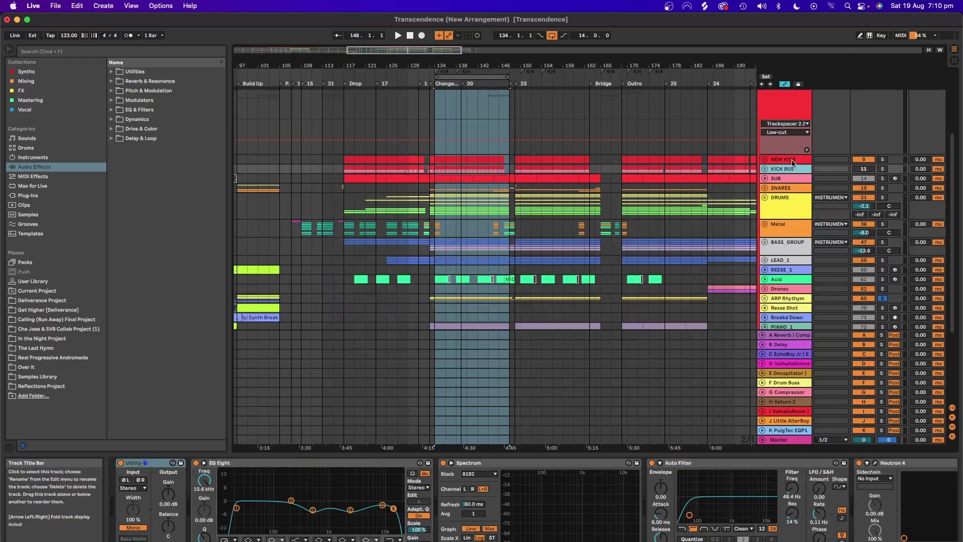
scroll(742, 245, down, 5)
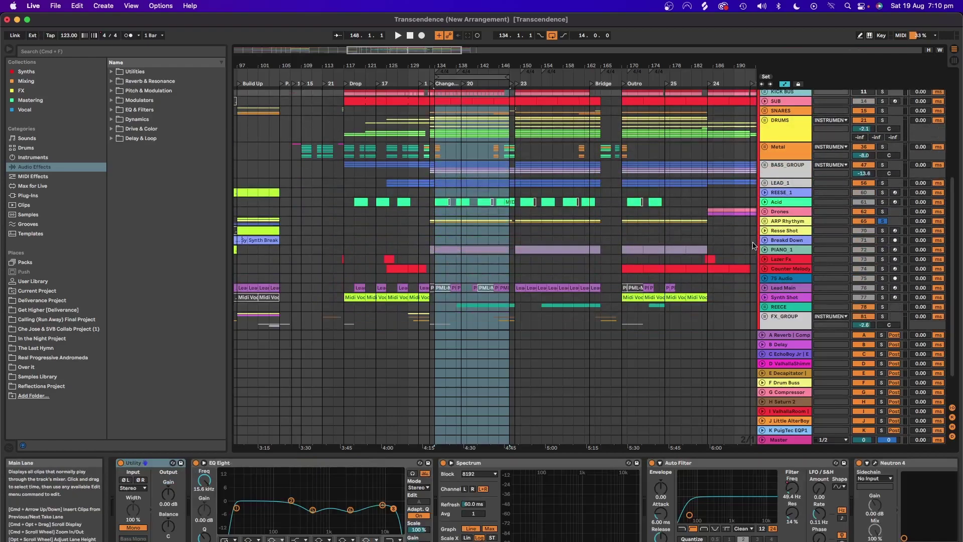
scroll(797, 249, down, 3)
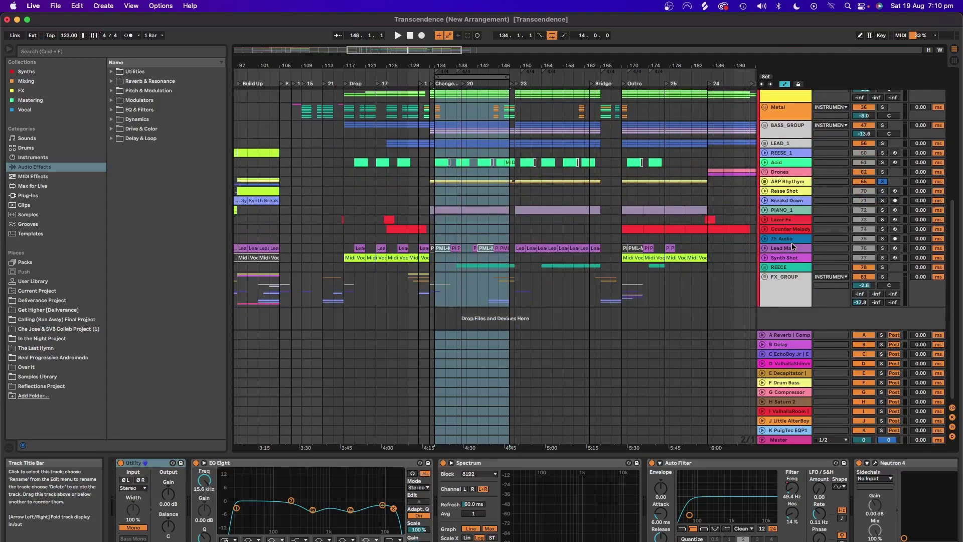
Step: Move the 14-bar loop to start at bar 81, and unfold the Lead Main track
drag(656, 447, 656, 434)
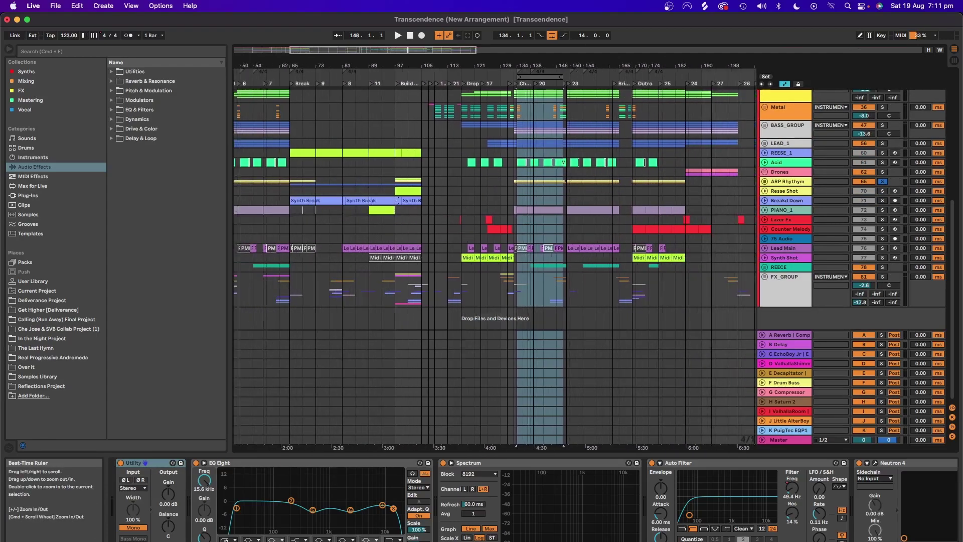
drag(540, 77, 454, 82)
click(764, 248)
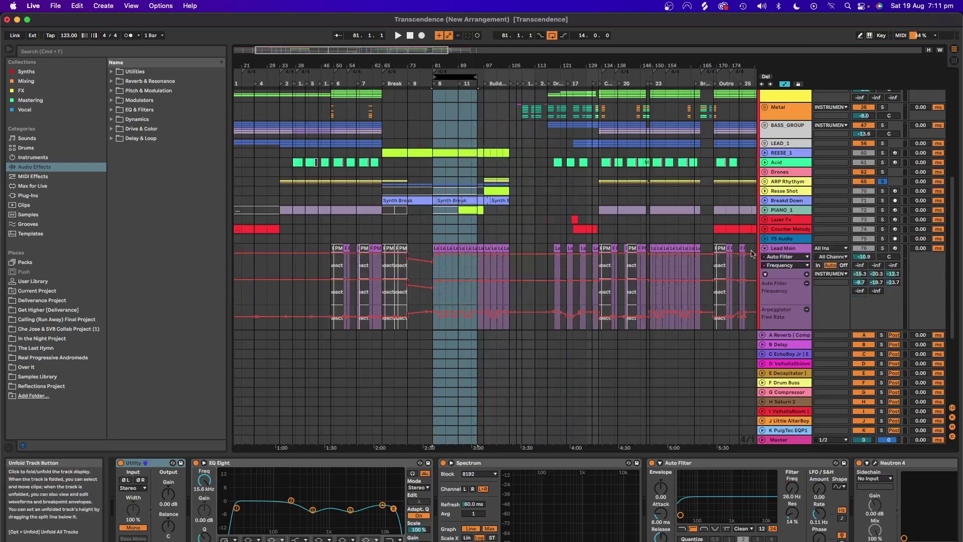
Step: Remove the extra Auto Filter and Arpeggiator automation lanes from the Lead Main track
double_click(439, 67)
scroll(609, 159, down, 3)
click(807, 251)
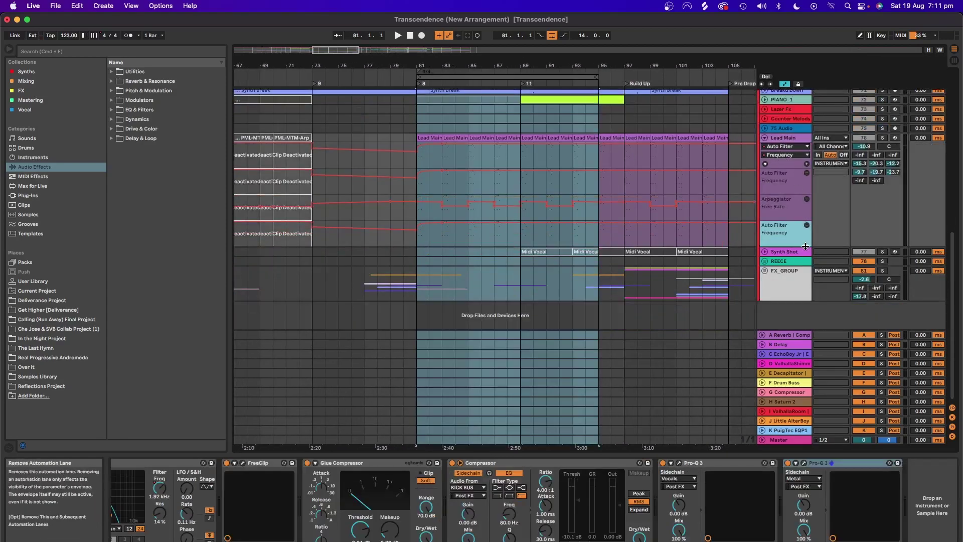
click(805, 225)
click(806, 200)
Step: Set the loop to start at bar 109 with a length of 25 bars
drag(426, 66, 427, 36)
drag(447, 76, 385, 64)
scroll(582, 215, up, 10)
scroll(515, 77, up, 5)
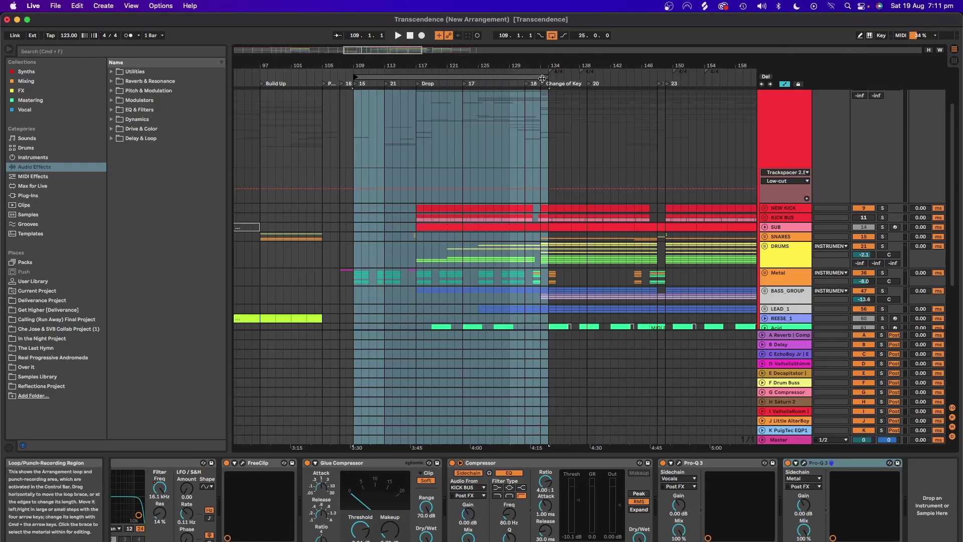
Step: Play the section looped from bar 109 and shorten the loop to 22 bars
mouse_move(542, 79)
mouse_down()
mouse_move(529, 76)
mouse_move(540, 76)
mouse_up()
click(398, 36)
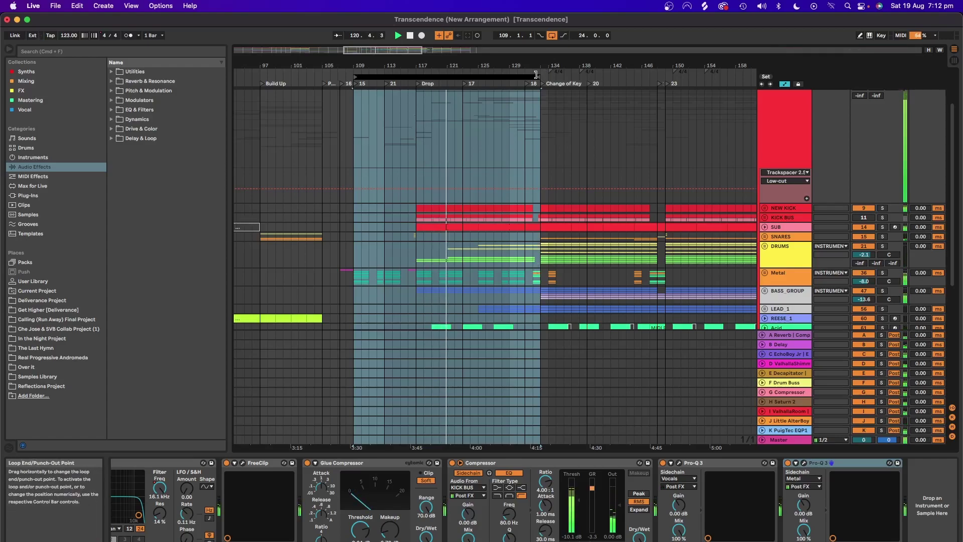
drag(536, 75, 521, 74)
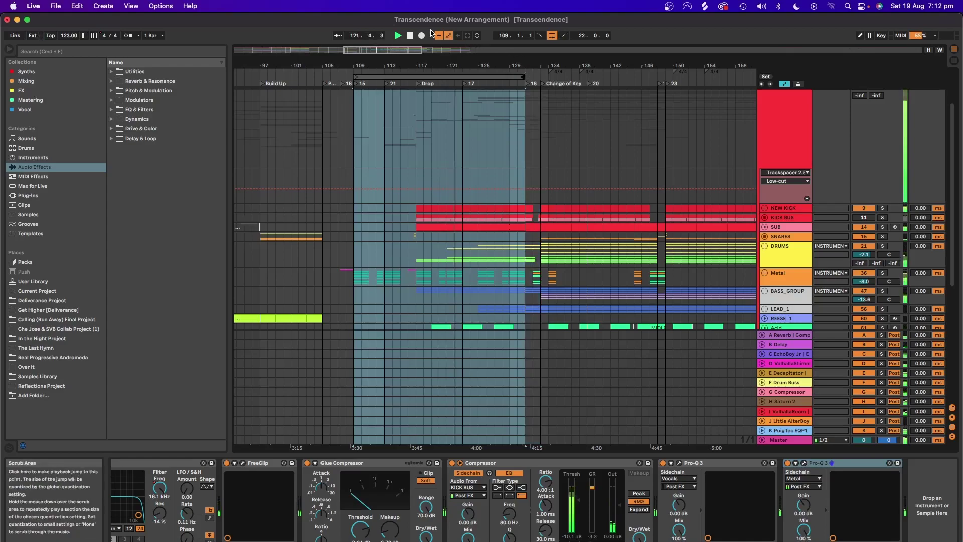